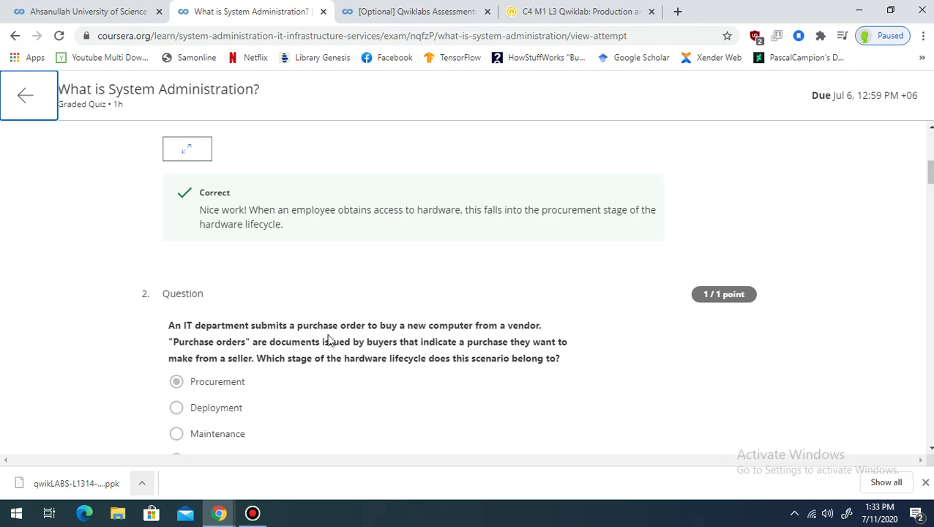
Step: Review questions 2 to 6 of the graded What is System Administration? quiz attempt, including the chosen answers and feedback
{"action": "scroll", "coordinate": [169, 386], "scroll_direction": "down", "scroll_amount": 2}
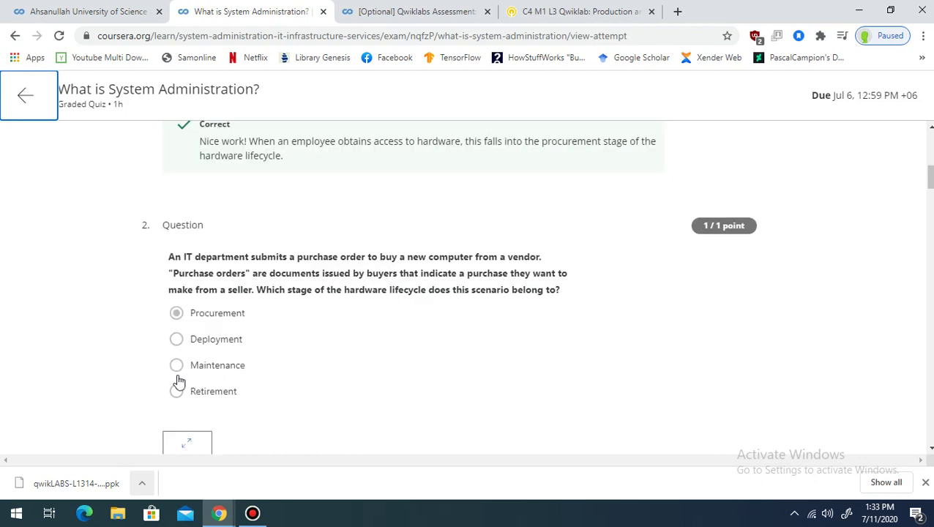
{"action": "scroll", "coordinate": [229, 262], "scroll_direction": "down", "scroll_amount": 5}
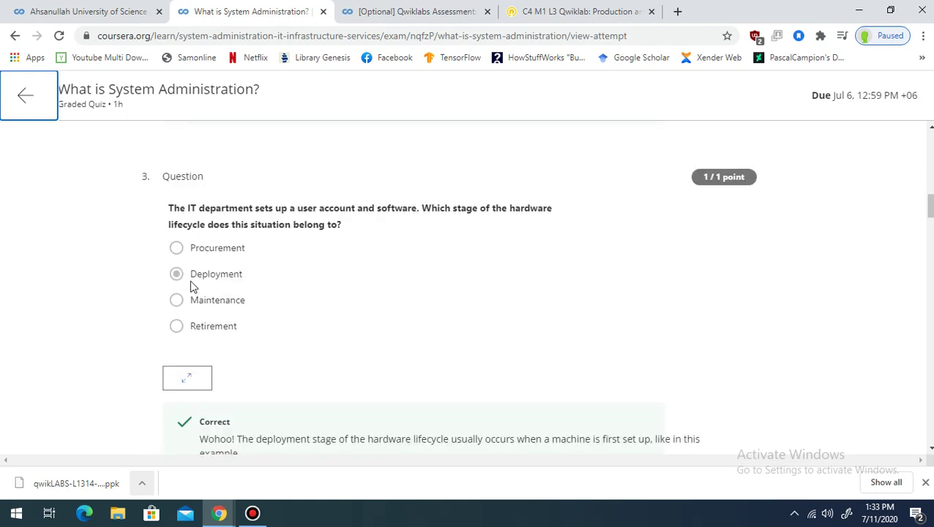
{"action": "scroll", "coordinate": [247, 286], "scroll_direction": "down", "scroll_amount": 3}
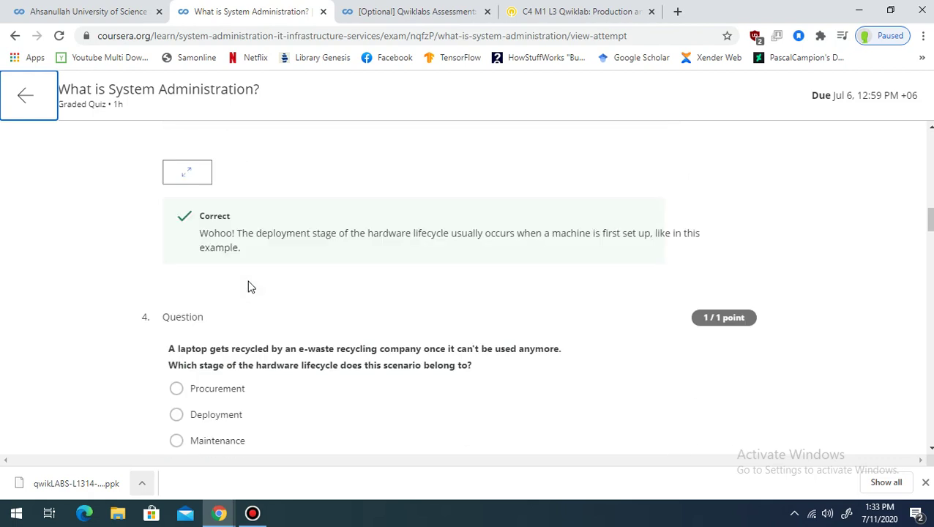
{"action": "scroll", "coordinate": [247, 286], "scroll_direction": "down", "scroll_amount": 1}
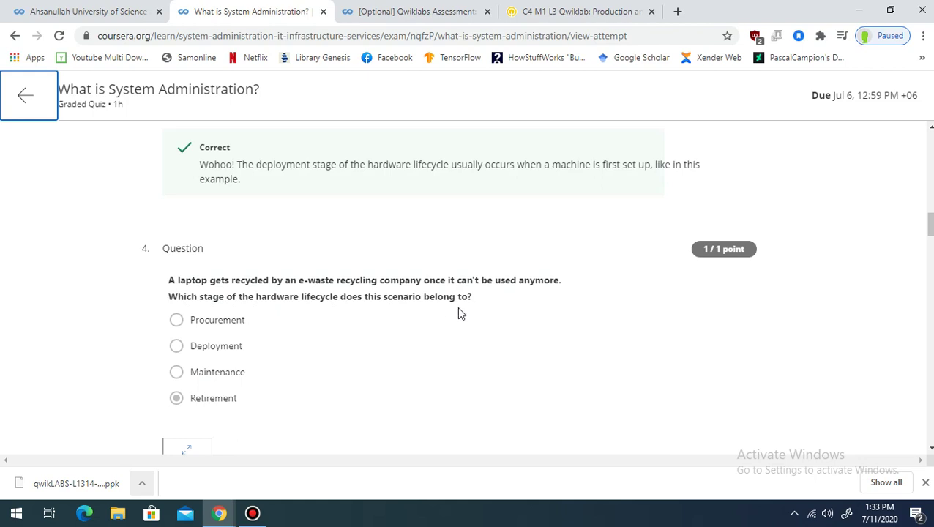
{"action": "scroll", "coordinate": [264, 404], "scroll_direction": "down", "scroll_amount": 4}
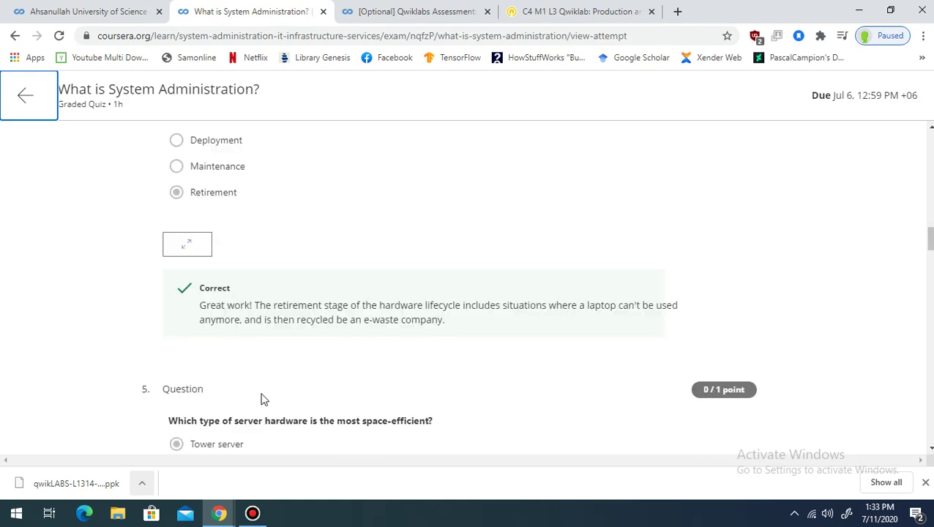
{"action": "scroll", "coordinate": [194, 371], "scroll_direction": "down", "scroll_amount": 2}
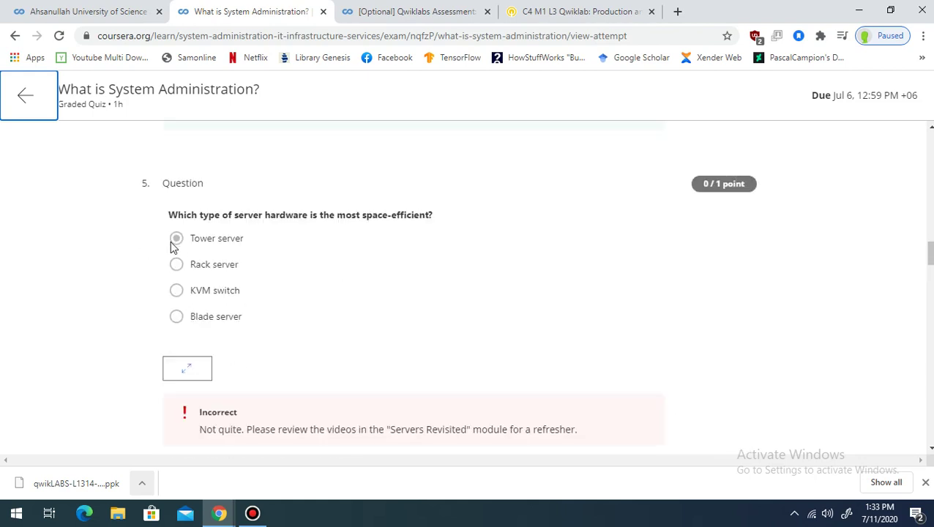
{"action": "double_click", "coordinate": [206, 278]}
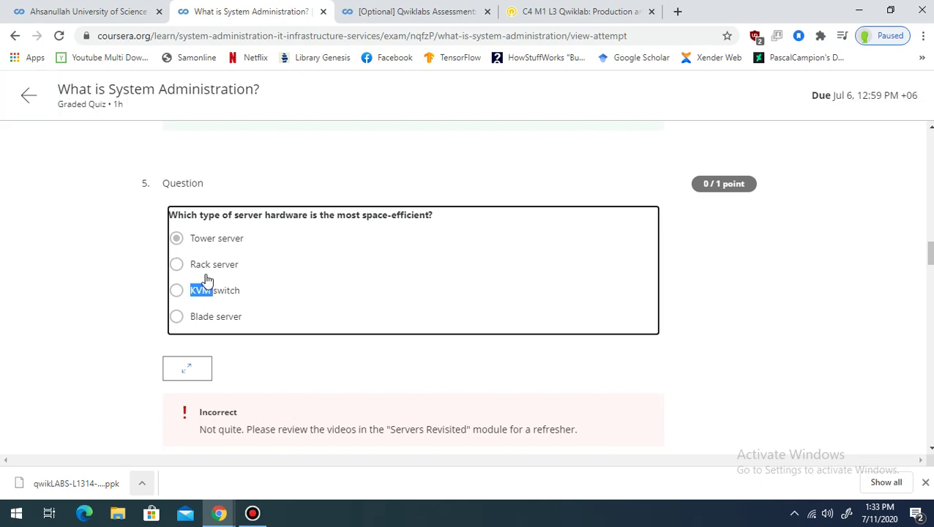
{"action": "scroll", "coordinate": [212, 270], "scroll_direction": "down", "scroll_amount": 4}
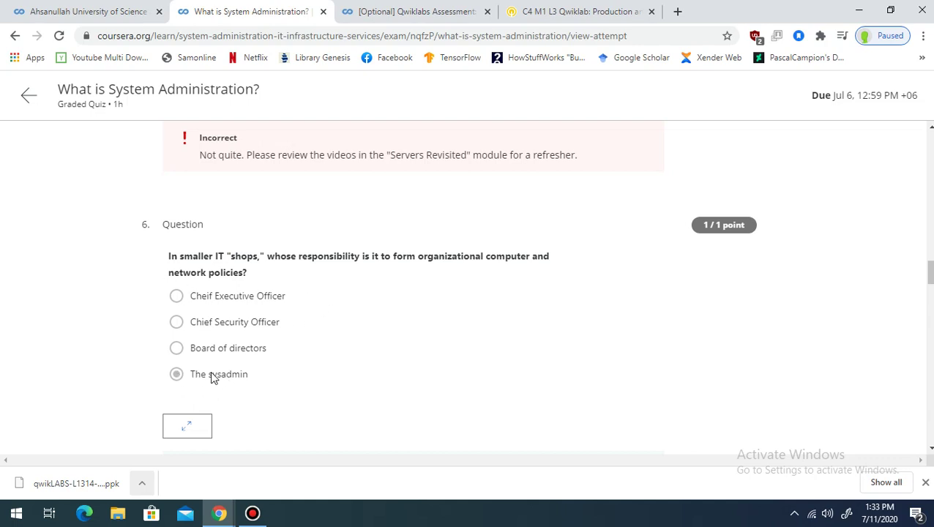
Step: Review questions 7 to 9 of the quiz attempt, covering sysadmin tasks, working with vendors and issue prioritization
{"action": "scroll", "coordinate": [212, 377], "scroll_direction": "down", "scroll_amount": 4}
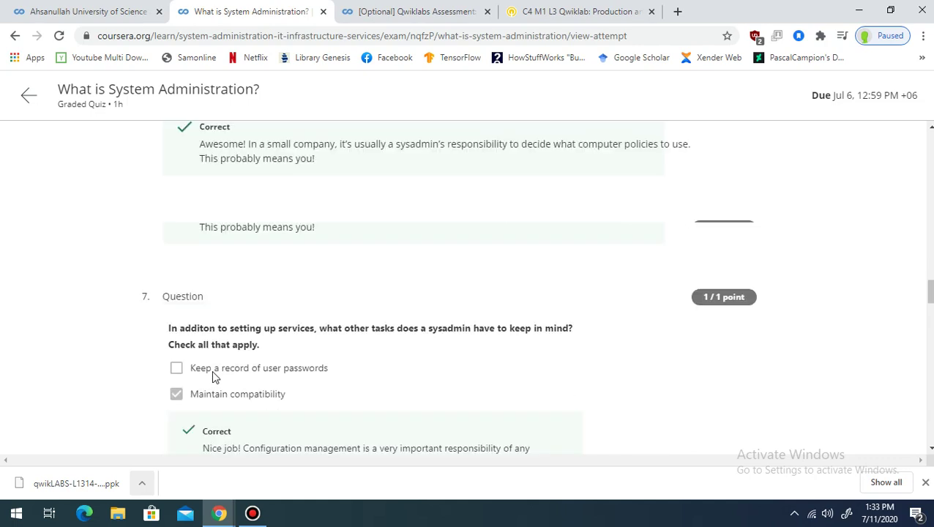
{"action": "scroll", "coordinate": [215, 377], "scroll_direction": "down", "scroll_amount": 1}
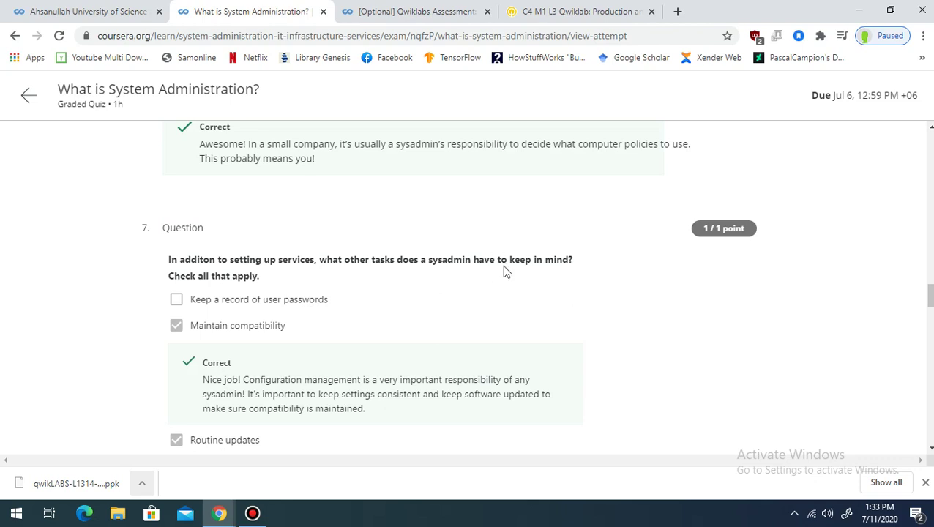
{"action": "scroll", "coordinate": [220, 366], "scroll_direction": "down", "scroll_amount": 1}
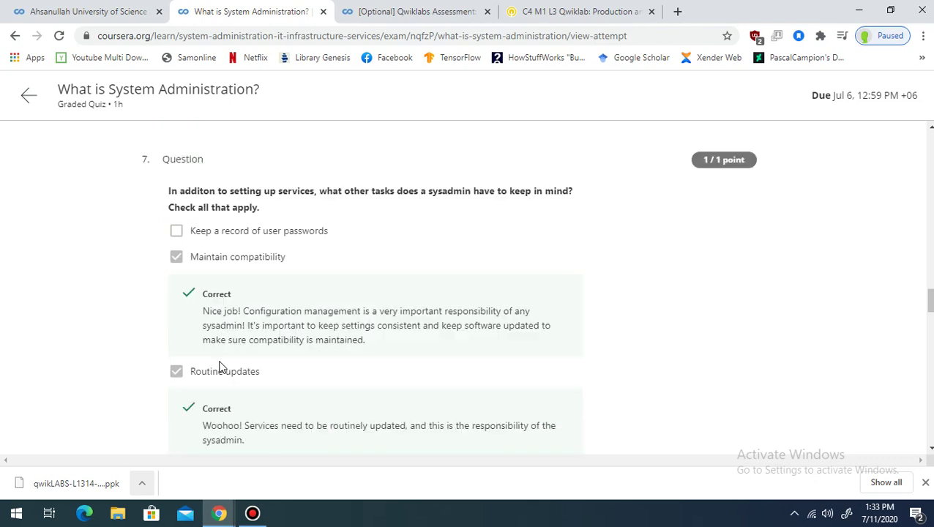
{"action": "scroll", "coordinate": [268, 378], "scroll_direction": "down", "scroll_amount": 3}
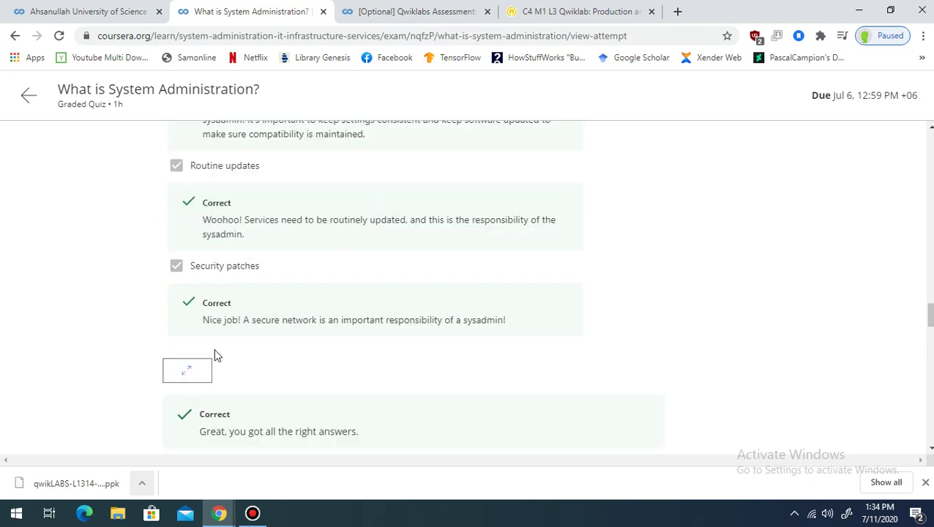
{"action": "scroll", "coordinate": [203, 339], "scroll_direction": "down", "scroll_amount": 3}
{"action": "scroll", "coordinate": [174, 361], "scroll_direction": "down", "scroll_amount": 1}
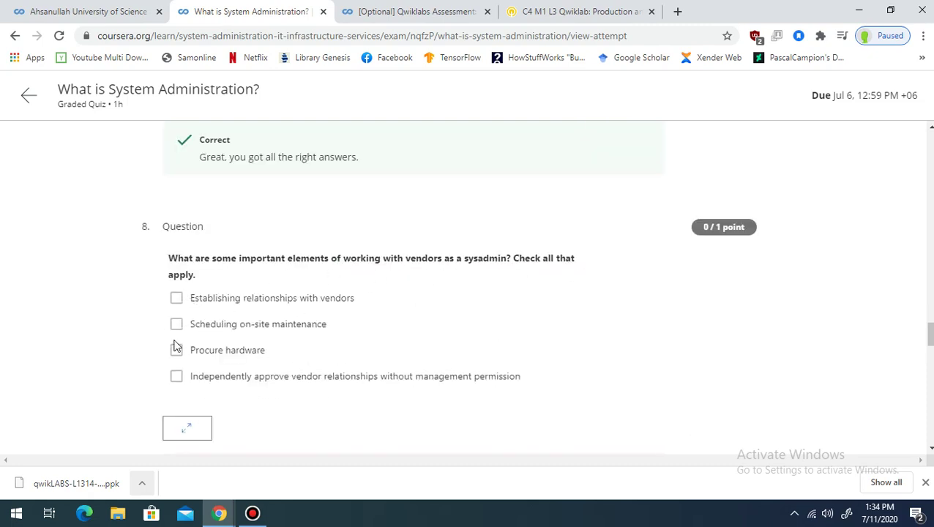
{"action": "scroll", "coordinate": [175, 347], "scroll_direction": "down", "scroll_amount": 1}
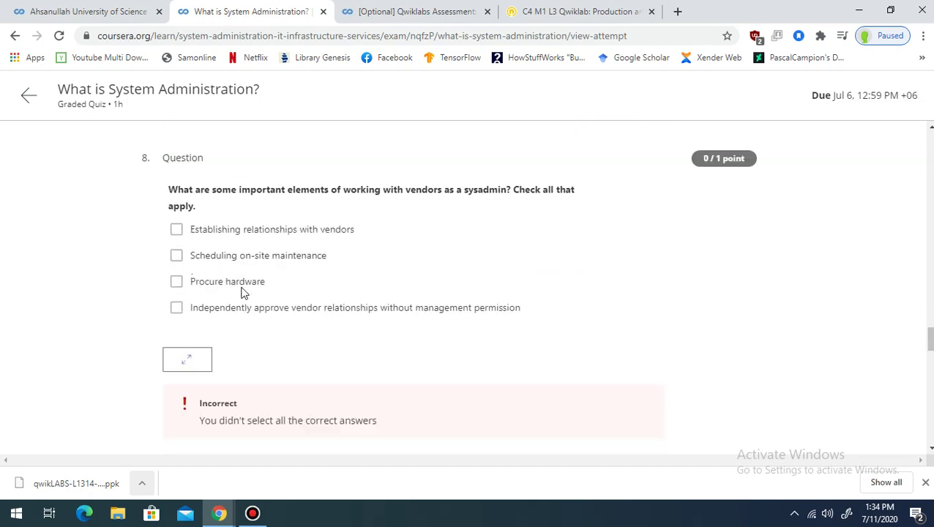
{"action": "scroll", "coordinate": [245, 282], "scroll_direction": "down", "scroll_amount": 4}
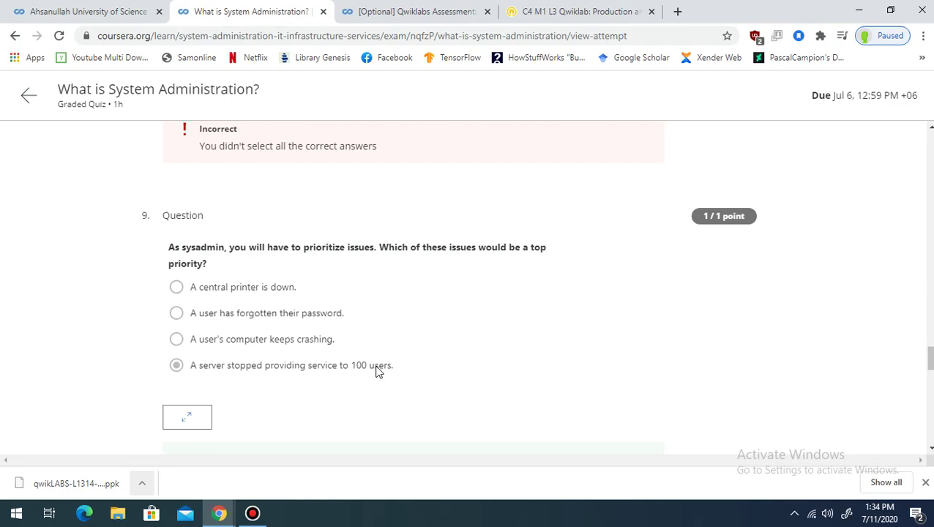
Step: Review questions 10 to 12 of the quiz attempt and check the overall grade at the start of the page
{"action": "scroll", "coordinate": [376, 371], "scroll_direction": "down", "scroll_amount": 4}
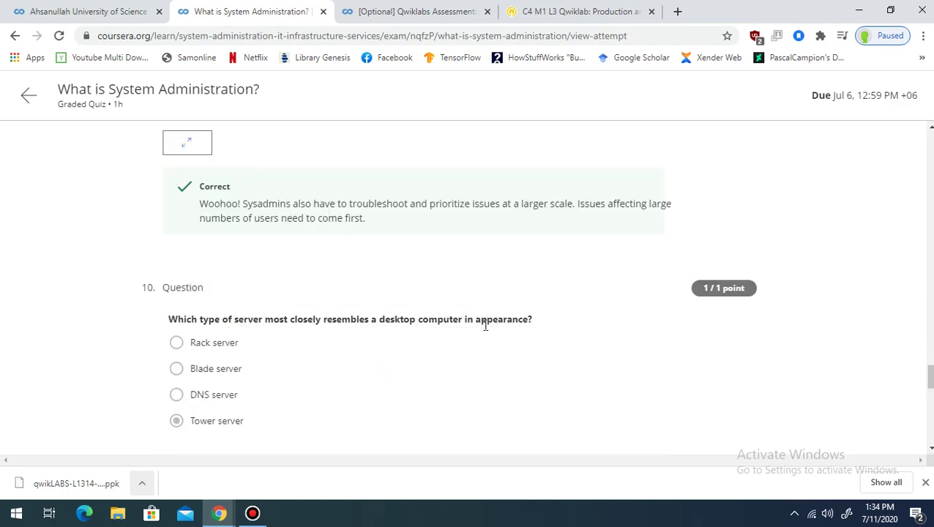
{"action": "scroll", "coordinate": [318, 365], "scroll_direction": "down", "scroll_amount": 1}
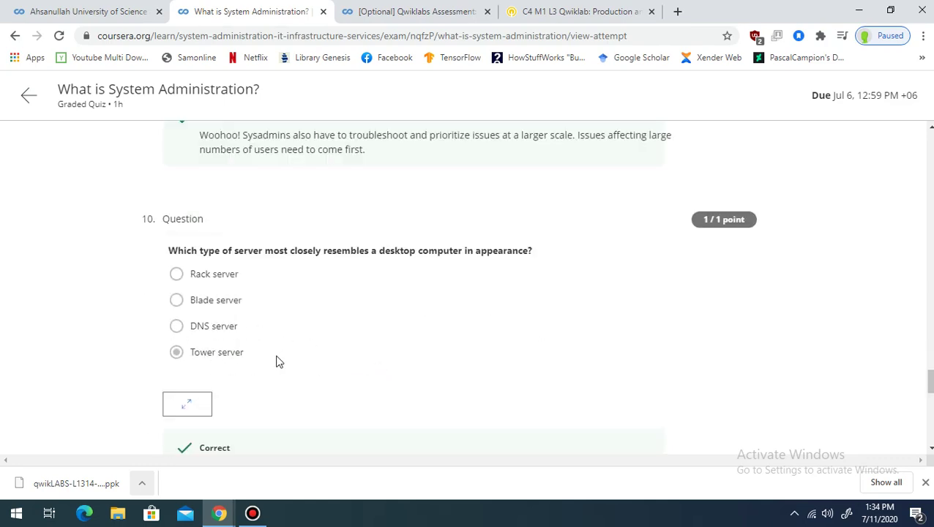
{"action": "scroll", "coordinate": [277, 360], "scroll_direction": "down", "scroll_amount": 5}
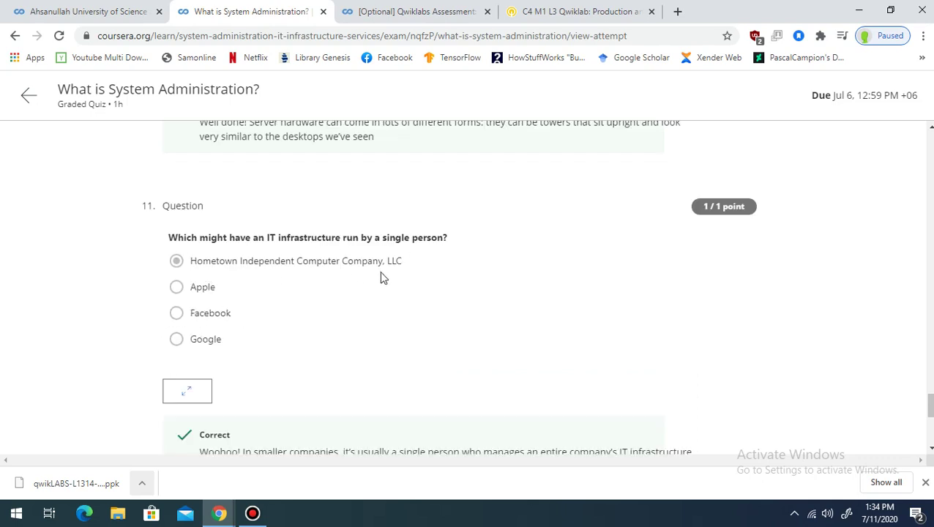
{"action": "scroll", "coordinate": [351, 298], "scroll_direction": "down", "scroll_amount": 4}
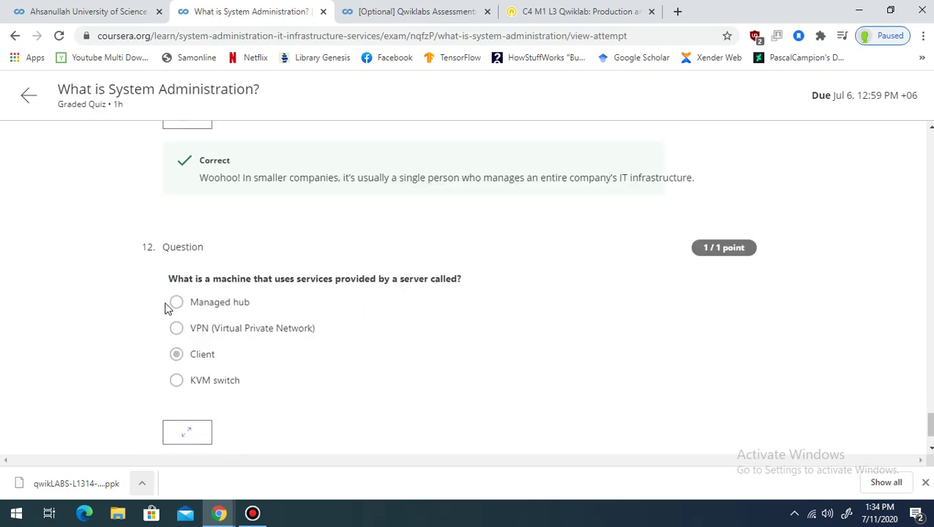
{"action": "scroll", "coordinate": [436, 296], "scroll_direction": "down", "scroll_amount": 1}
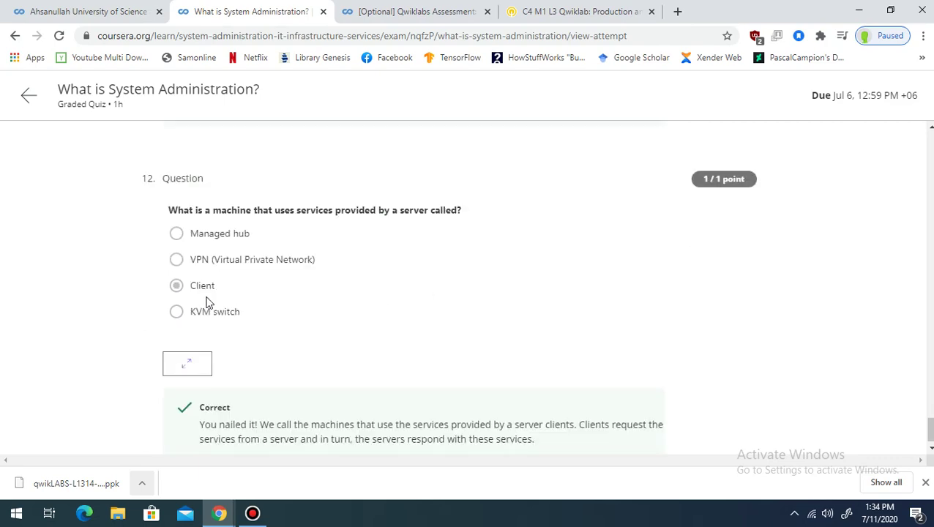
{"action": "scroll", "coordinate": [280, 285], "scroll_direction": "down", "scroll_amount": 1}
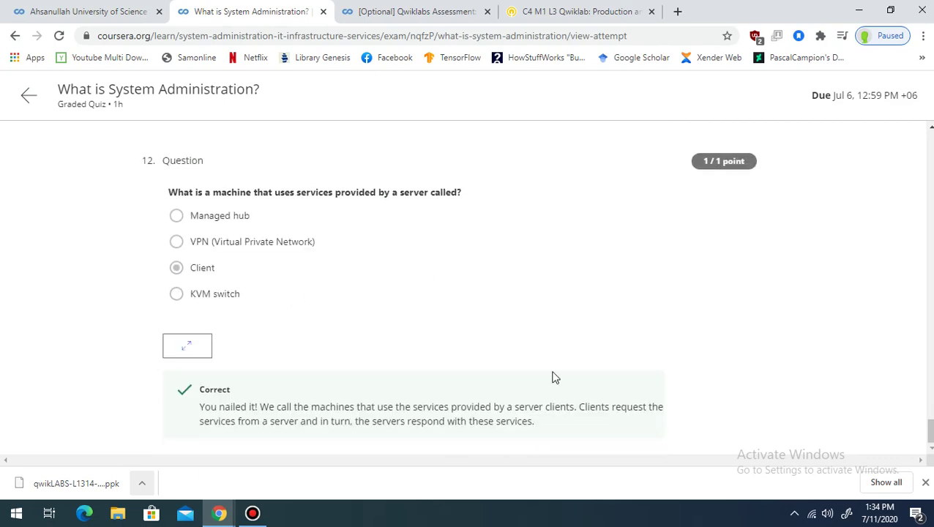
{"action": "left_click_drag", "start_coordinate": [929, 432], "coordinate": [929, 137]}
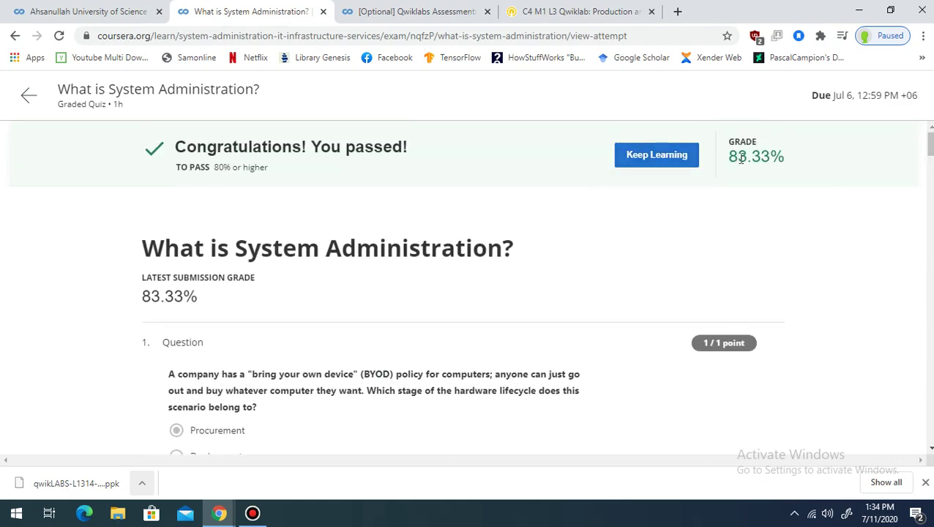
Step: Close the quiz page and switch to the C4 M1 L3 Qwiklab: Production and Test lab page
{"action": "left_click", "coordinate": [323, 13]}
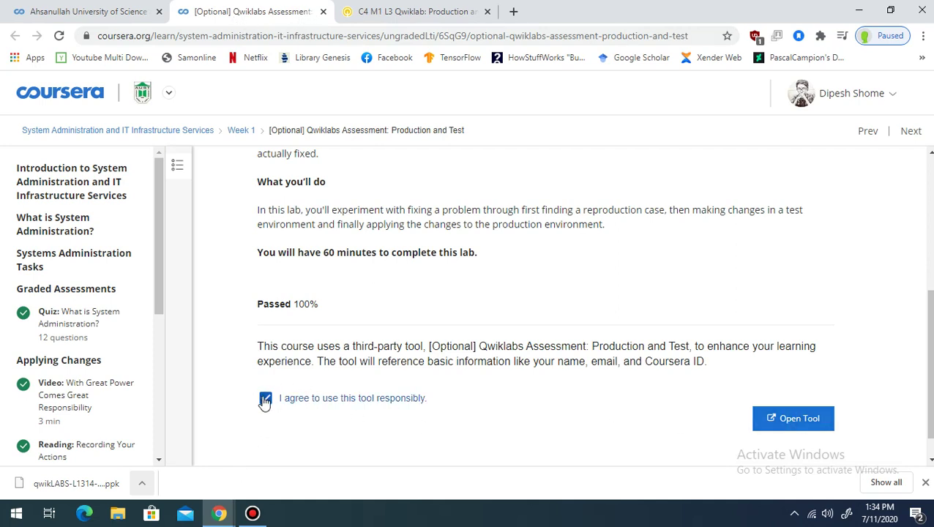
{"action": "left_click", "coordinate": [388, 14]}
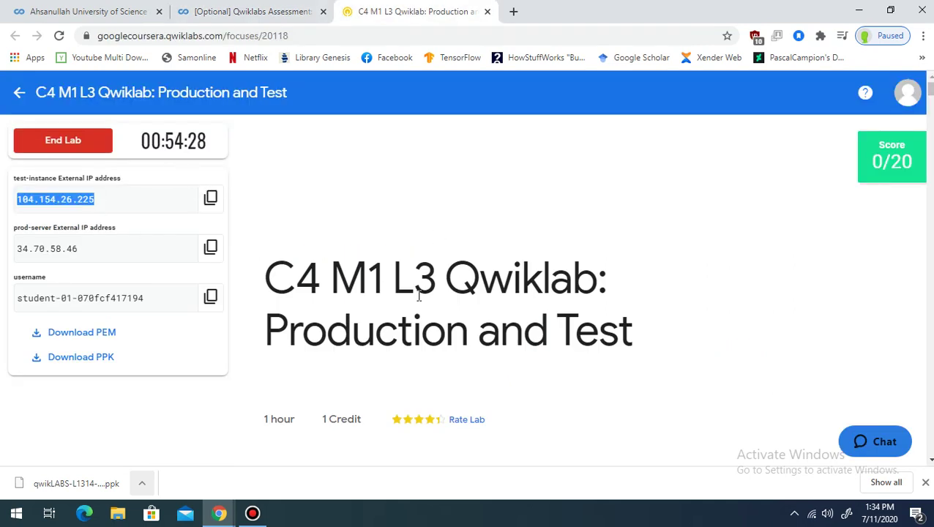
Step: Read the lab instructions on starting the lab, downloading the PPK key and connecting to the VM from Windows with PuTTY
{"action": "scroll", "coordinate": [419, 295], "scroll_direction": "down", "scroll_amount": 5}
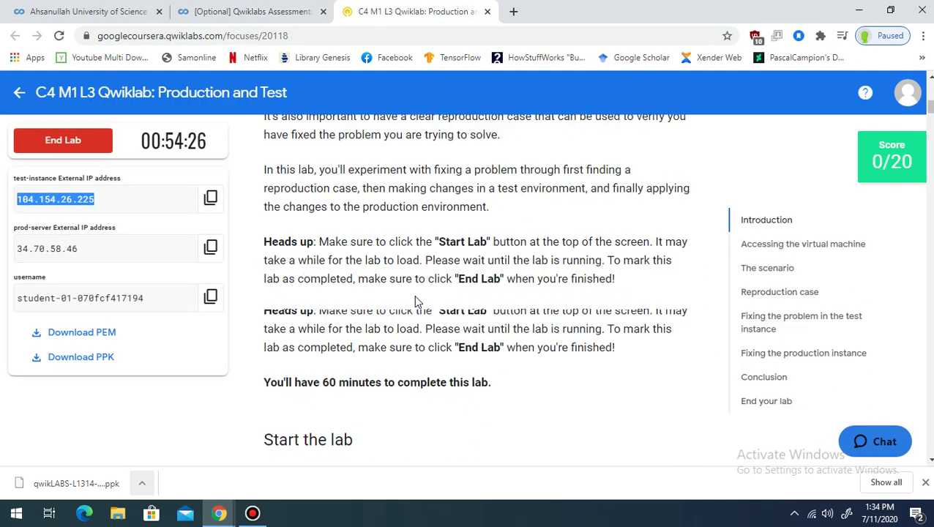
{"action": "scroll", "coordinate": [413, 295], "scroll_direction": "down", "scroll_amount": 4}
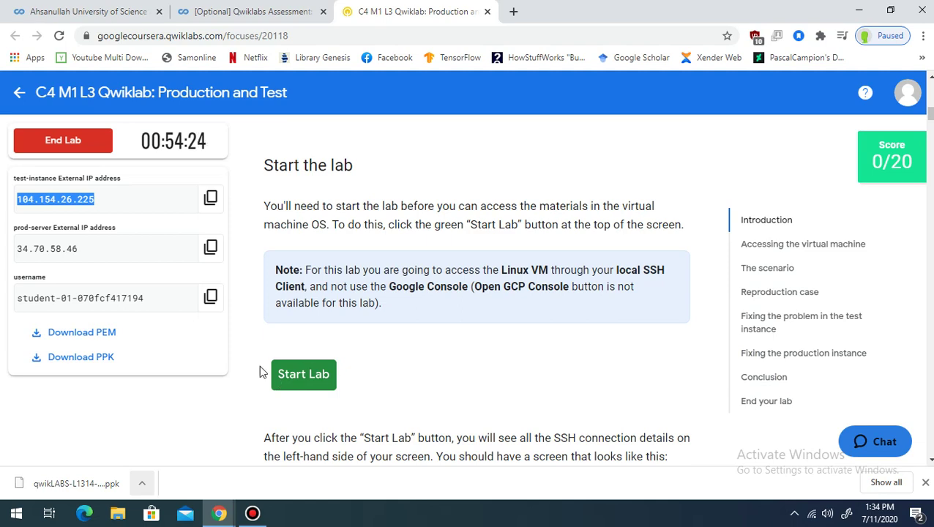
{"action": "scroll", "coordinate": [359, 363], "scroll_direction": "down", "scroll_amount": 2}
{"action": "scroll", "coordinate": [358, 363], "scroll_direction": "down", "scroll_amount": 7}
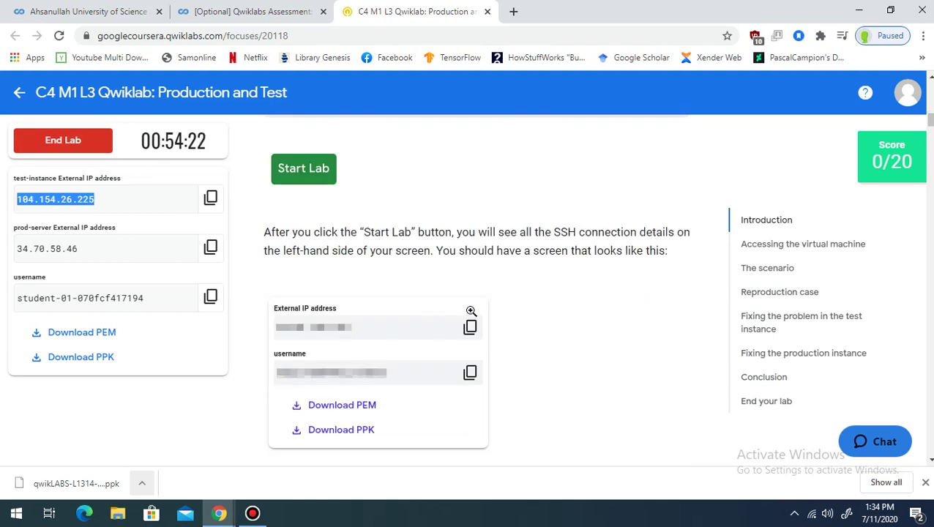
{"action": "scroll", "coordinate": [470, 311], "scroll_direction": "down", "scroll_amount": 5}
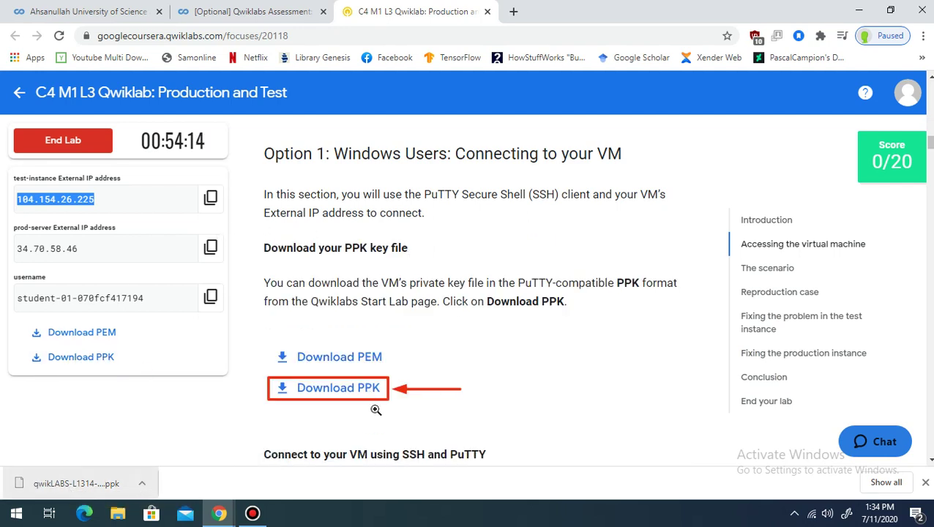
{"action": "scroll", "coordinate": [315, 369], "scroll_direction": "down", "scroll_amount": 3}
{"action": "scroll", "coordinate": [338, 373], "scroll_direction": "down", "scroll_amount": 4}
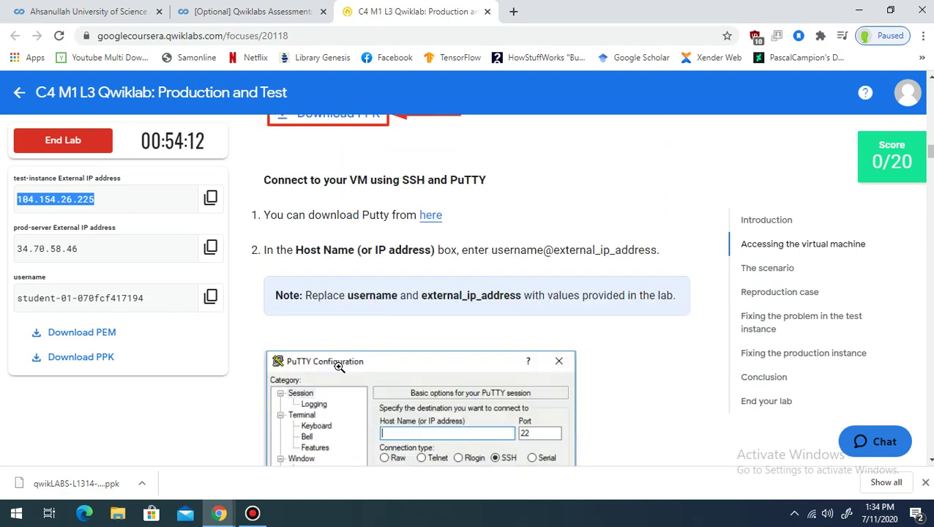
{"action": "scroll", "coordinate": [375, 354], "scroll_direction": "up", "scroll_amount": 4}
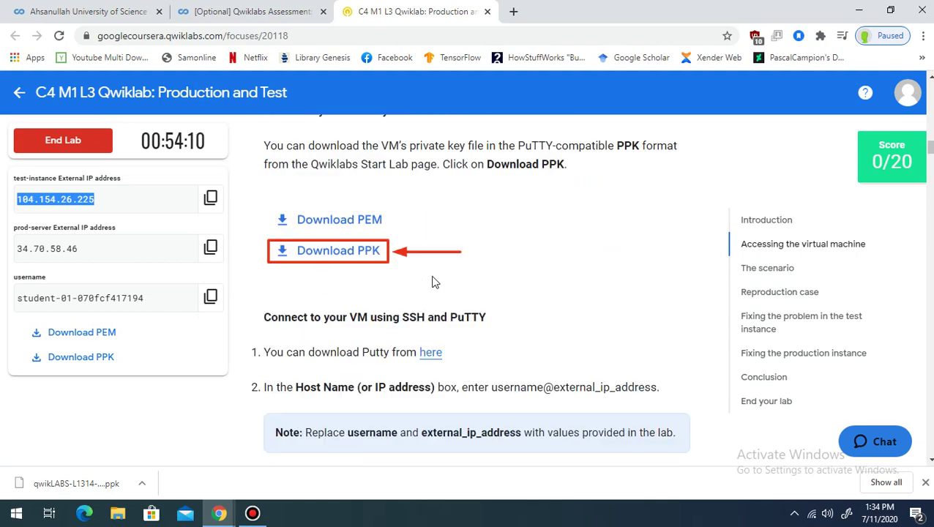
{"action": "scroll", "coordinate": [439, 352], "scroll_direction": "down", "scroll_amount": 3}
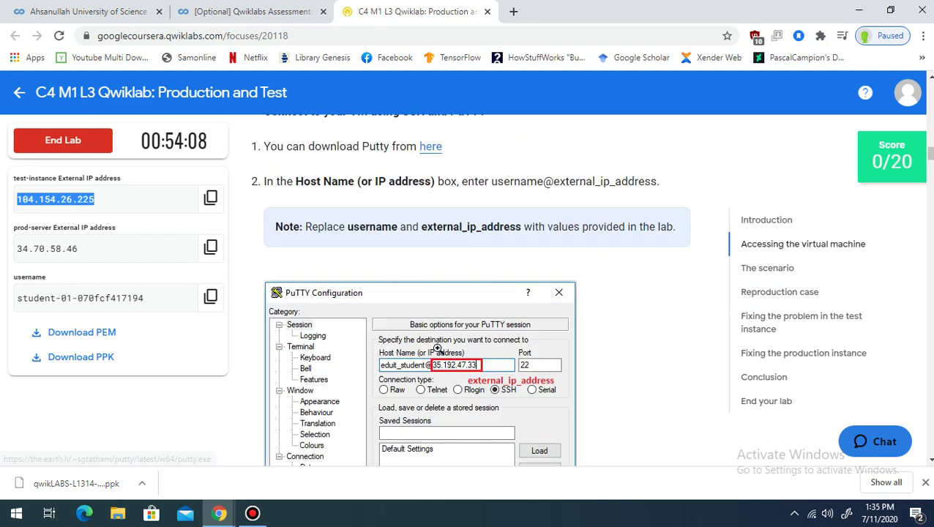
{"action": "scroll", "coordinate": [446, 368], "scroll_direction": "down", "scroll_amount": 2}
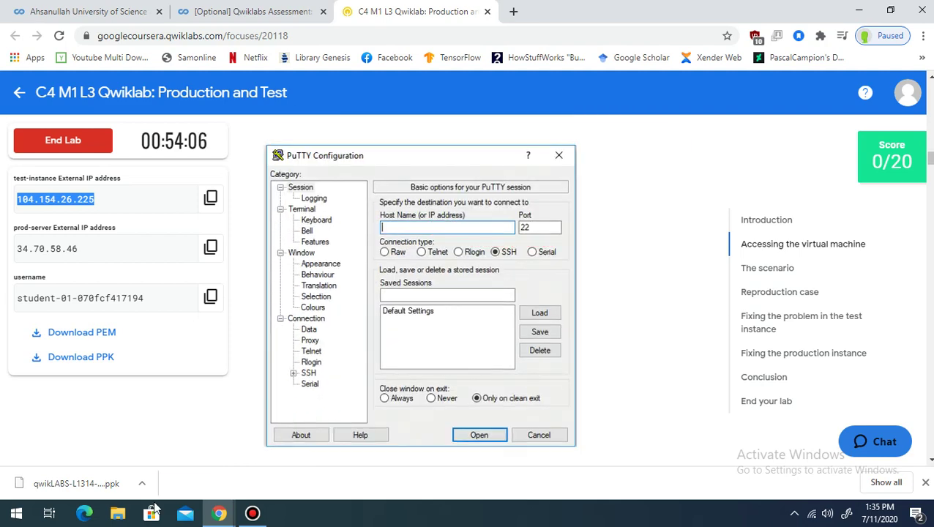
Step: Find putty.exe on the computer and launch it to start configuring an SSH session
{"action": "key", "text": "super"}
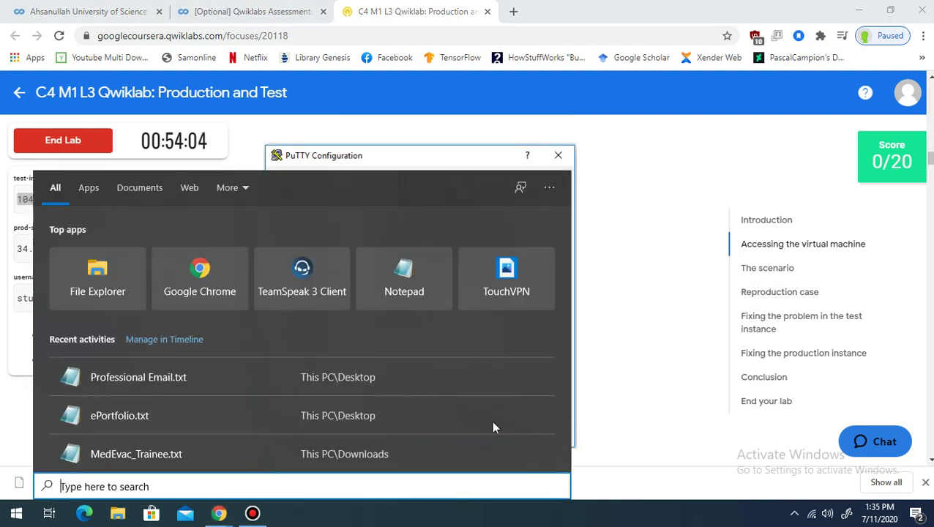
{"action": "type", "text": "putty"}
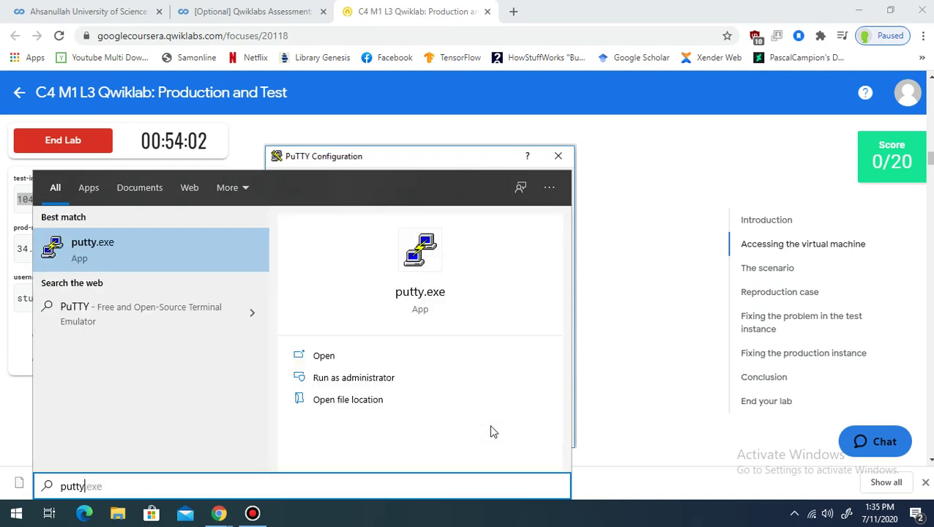
{"action": "key", "text": "Return"}
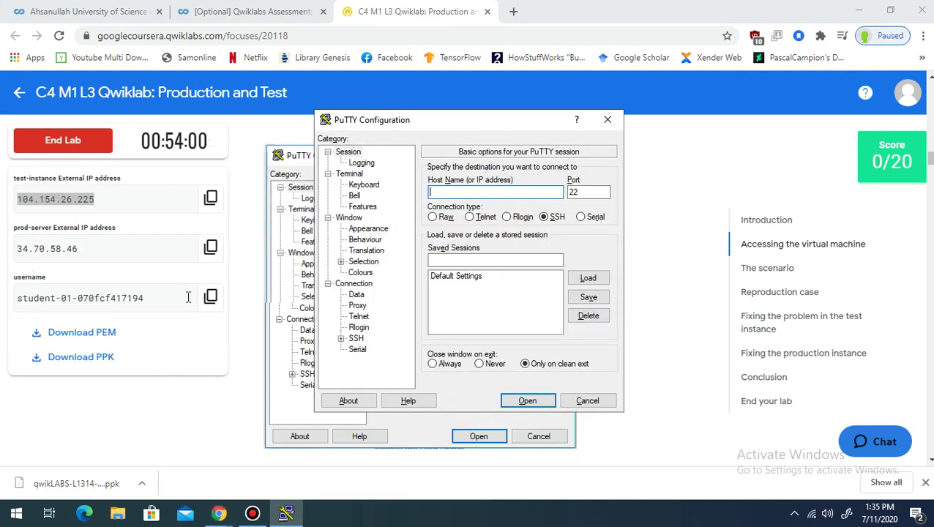
Step: Set the PuTTY host name to the lab username followed by @ and the prod-server external IP address, 34.70.58.46
{"action": "left_click", "coordinate": [210, 297]}
{"action": "key", "text": "ctrl+v"}
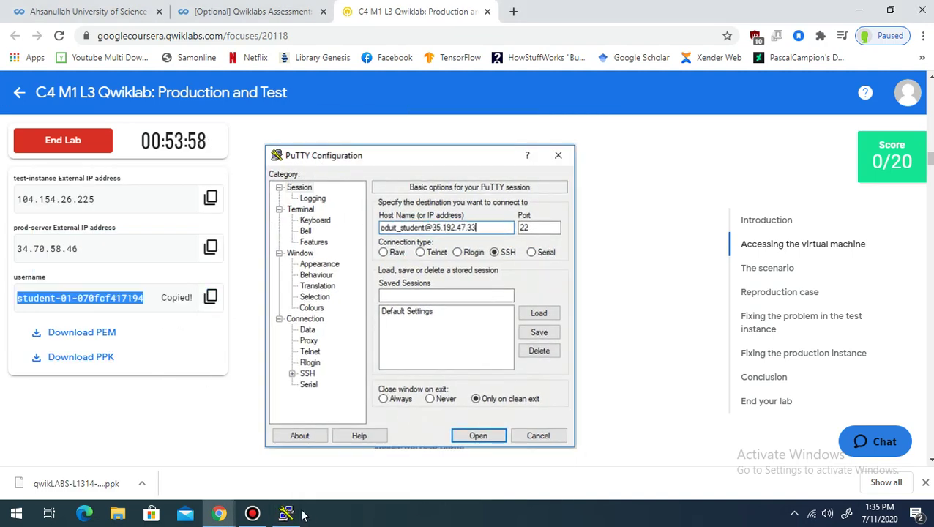
{"action": "key", "text": "ctrl+v"}
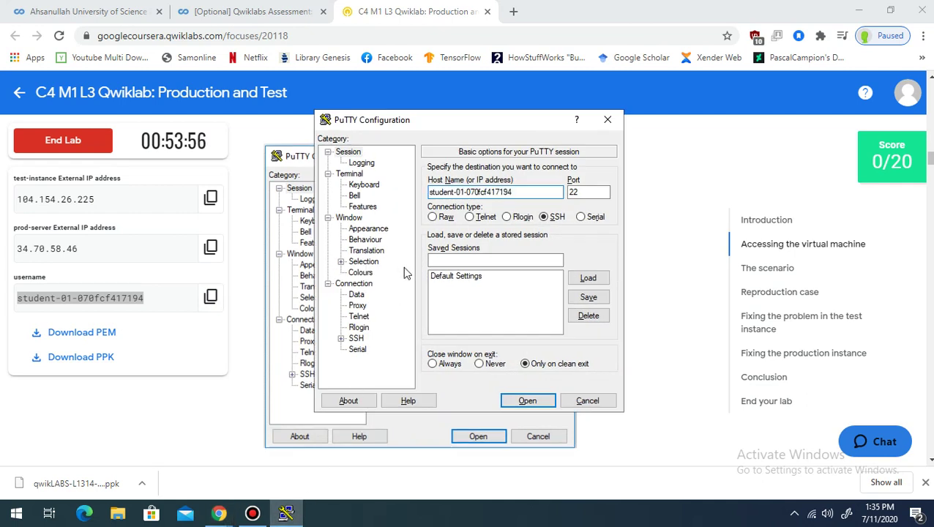
{"action": "left_click", "coordinate": [210, 247]}
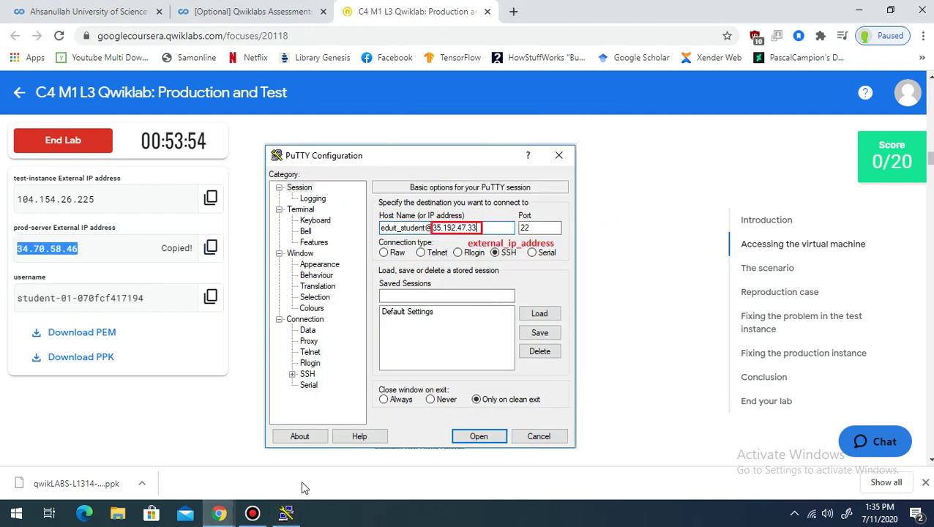
{"action": "left_click", "coordinate": [302, 514]}
{"action": "left_click", "coordinate": [302, 516]}
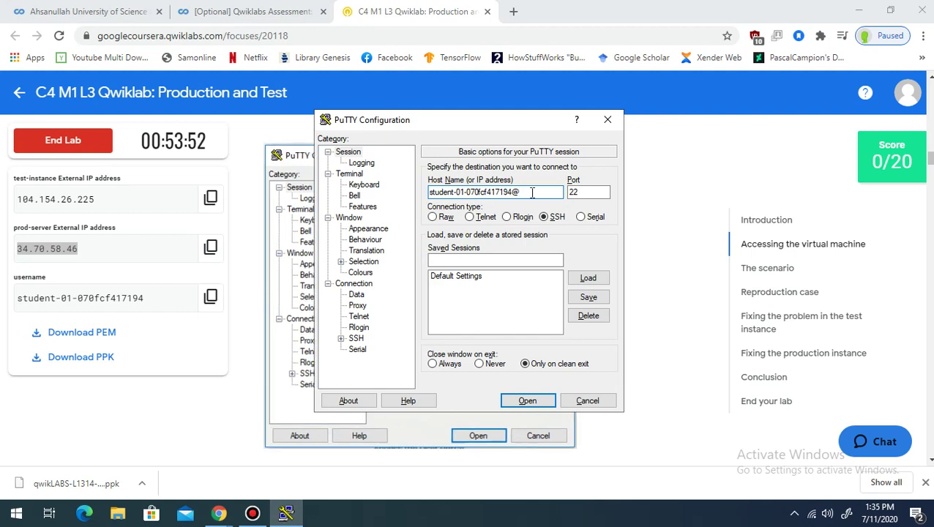
{"action": "type", "text": "@"}
{"action": "key", "text": "ctrl+v"}
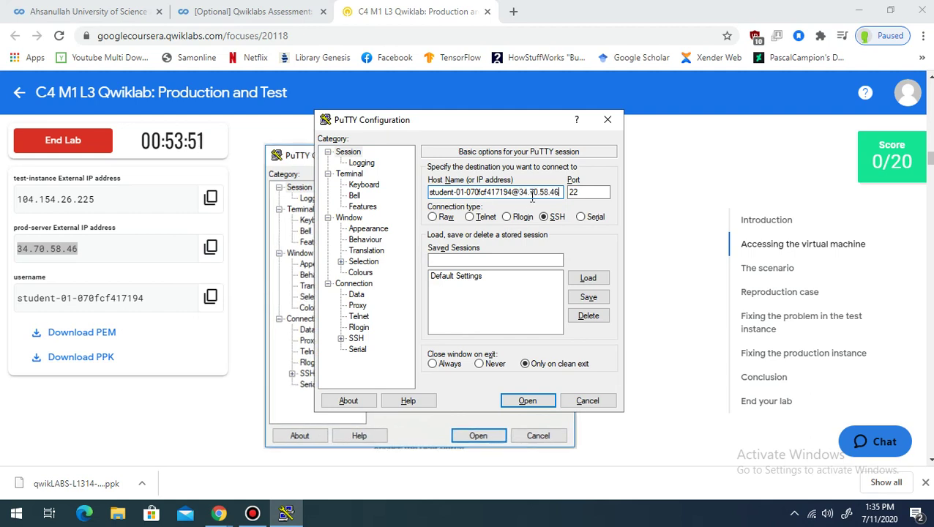
Step: Select the downloaded qwikLABS-L1314 PPK file for SSH authentication, open the prod-server session and minimise its terminal window
{"action": "left_click", "coordinate": [357, 339]}
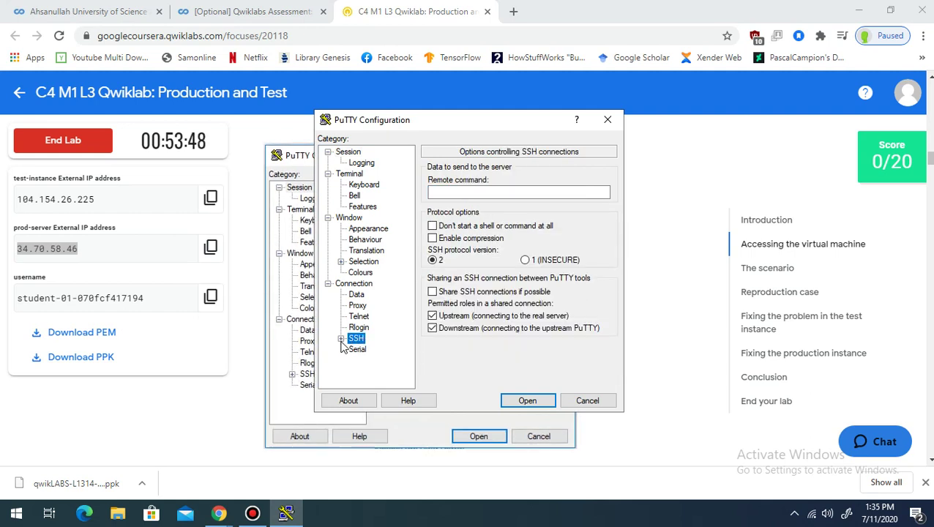
{"action": "left_click", "coordinate": [341, 338]}
{"action": "left_click", "coordinate": [368, 330]}
{"action": "left_click", "coordinate": [587, 308]}
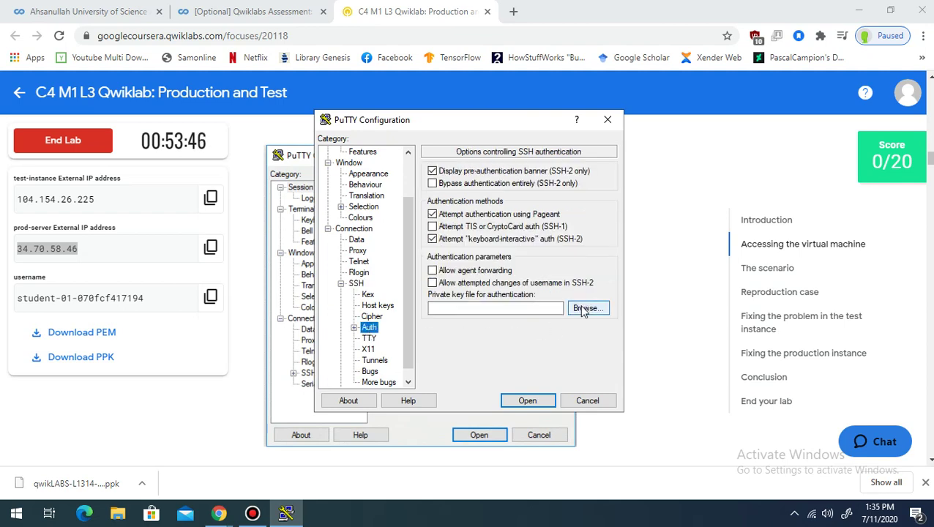
{"action": "left_click", "coordinate": [495, 246]}
{"action": "double_click", "coordinate": [496, 245]}
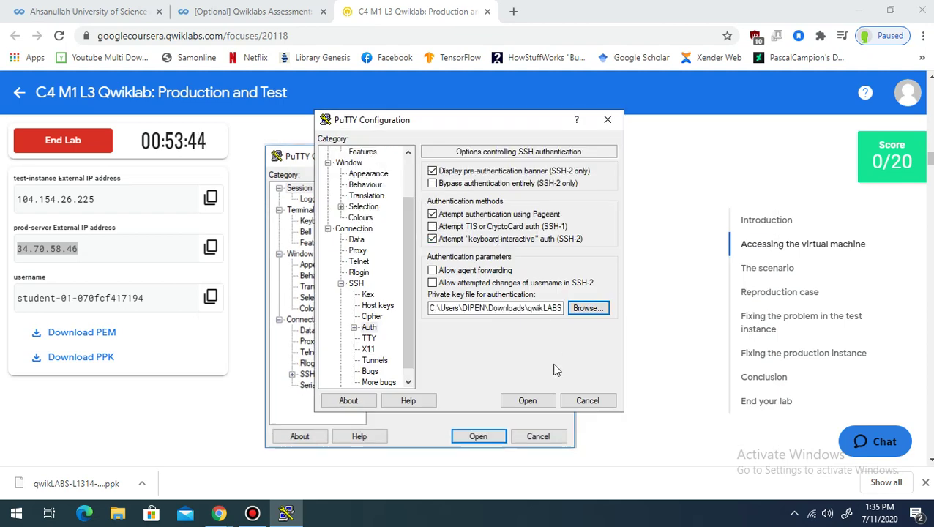
{"action": "left_click", "coordinate": [528, 399]}
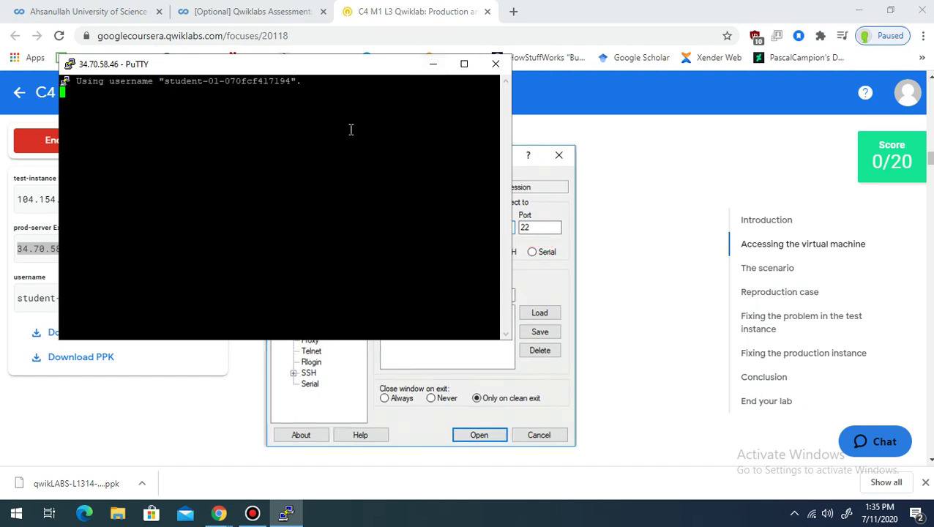
{"action": "left_click", "coordinate": [432, 66]}
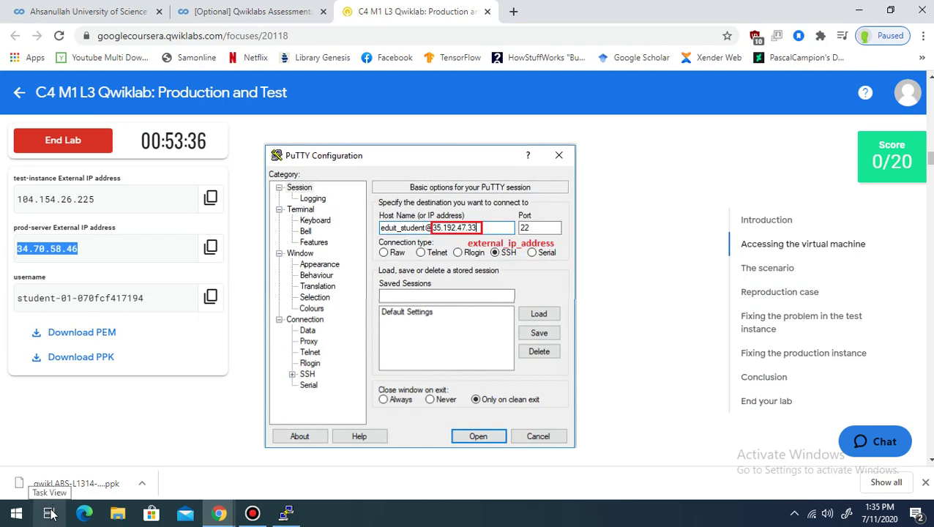
Step: Find putty.exe on the computer again and launch it to configure a second SSH session
{"action": "key", "text": "super+s"}
{"action": "type", "text": "putty"}
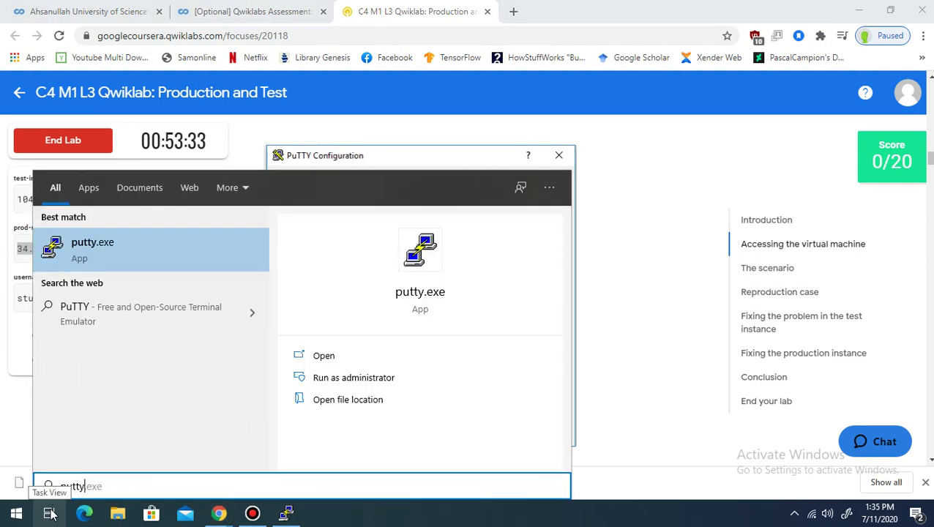
{"action": "key", "text": "Return"}
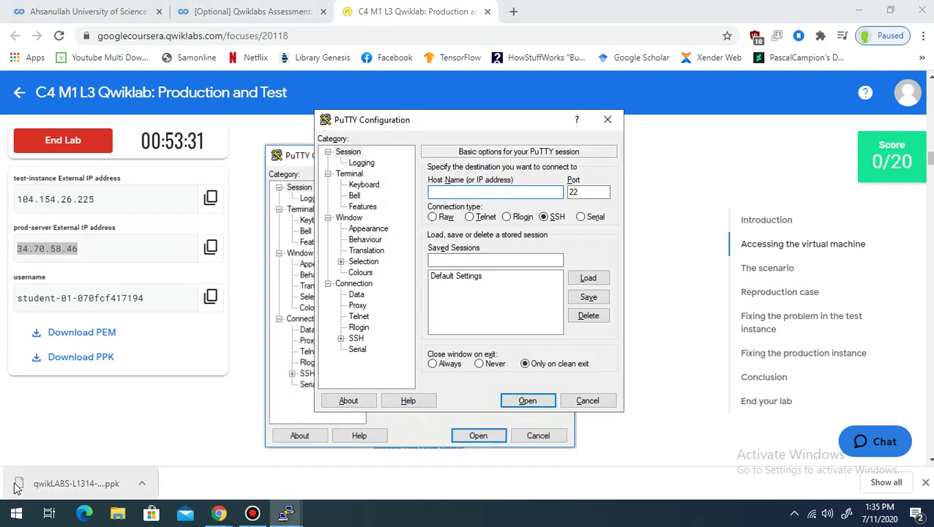
Step: Set the new session's host name to the lab username followed by @ and the test-instance external IP address, 104.154.26.225
{"action": "left_click", "coordinate": [210, 298]}
{"action": "left_click", "coordinate": [210, 300]}
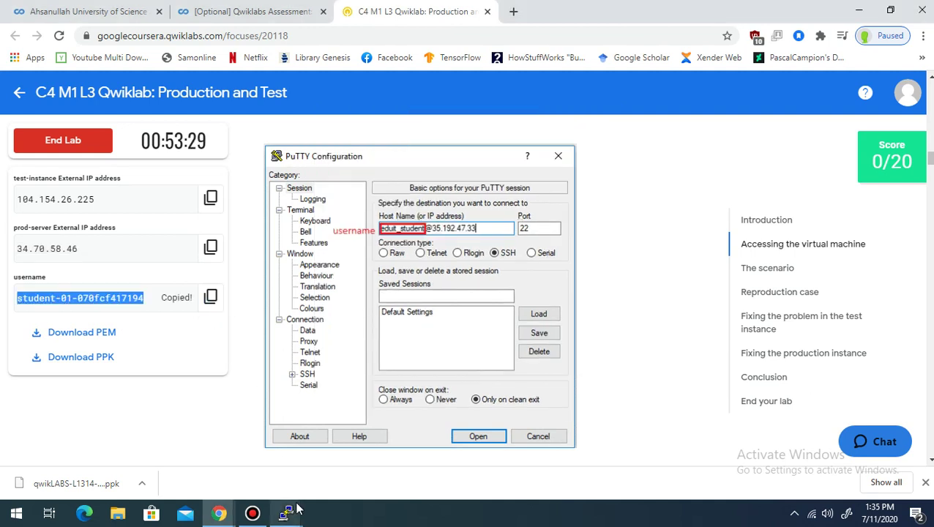
{"action": "left_click", "coordinate": [285, 513]}
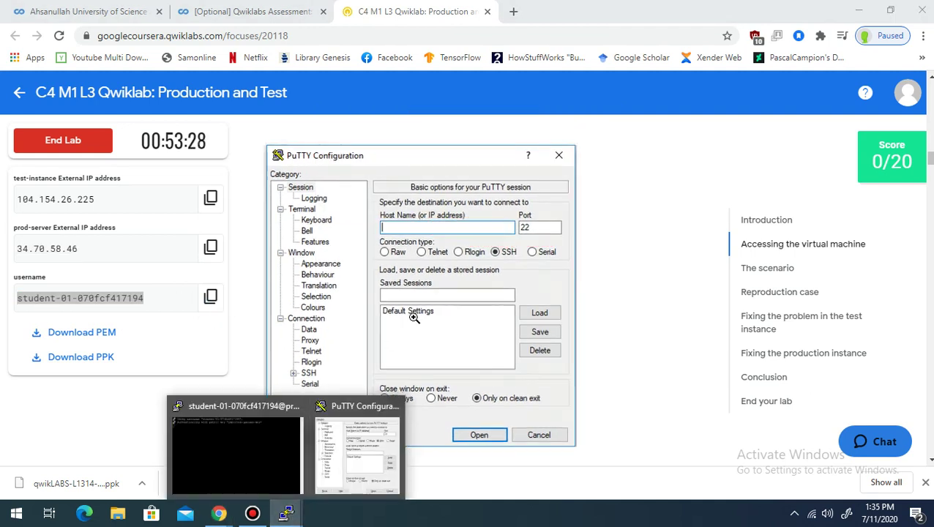
{"action": "left_click", "coordinate": [369, 499]}
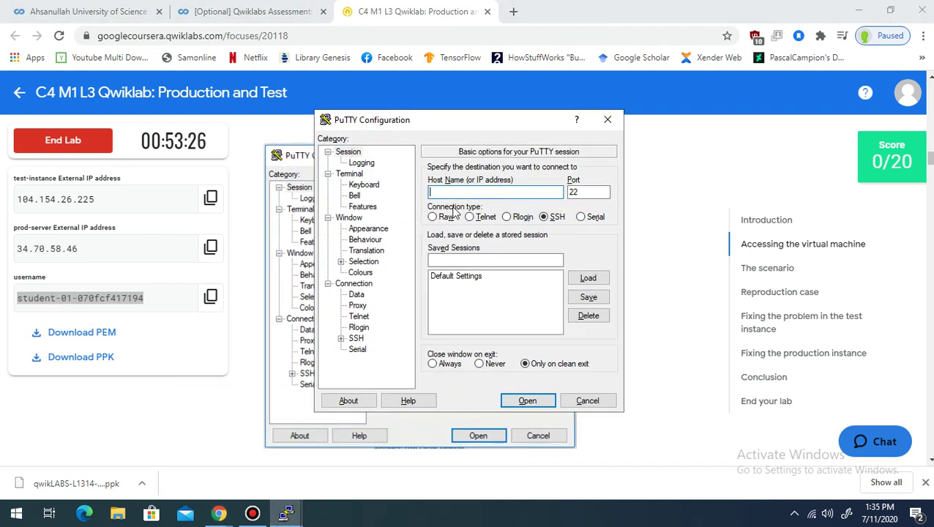
{"action": "key", "text": "ctrl+v"}
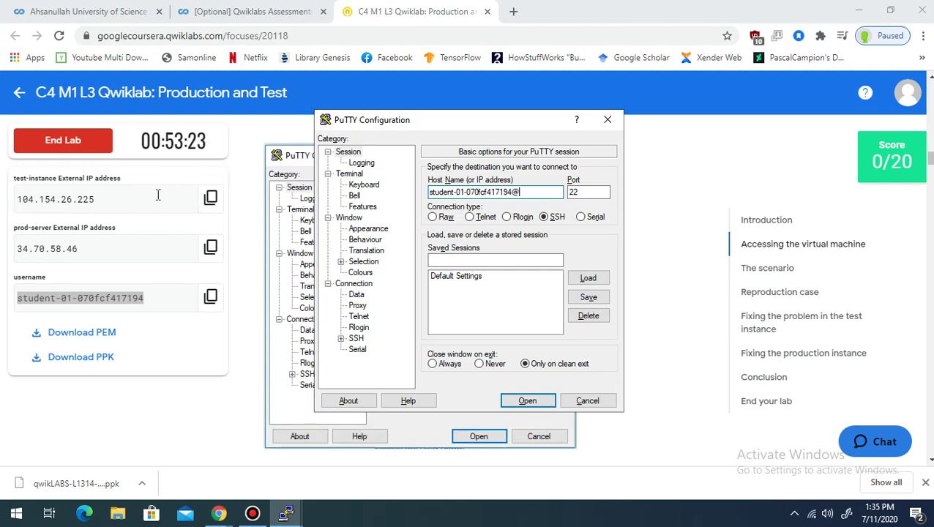
{"action": "left_click", "coordinate": [210, 198]}
{"action": "mouse_move", "coordinate": [287, 514]}
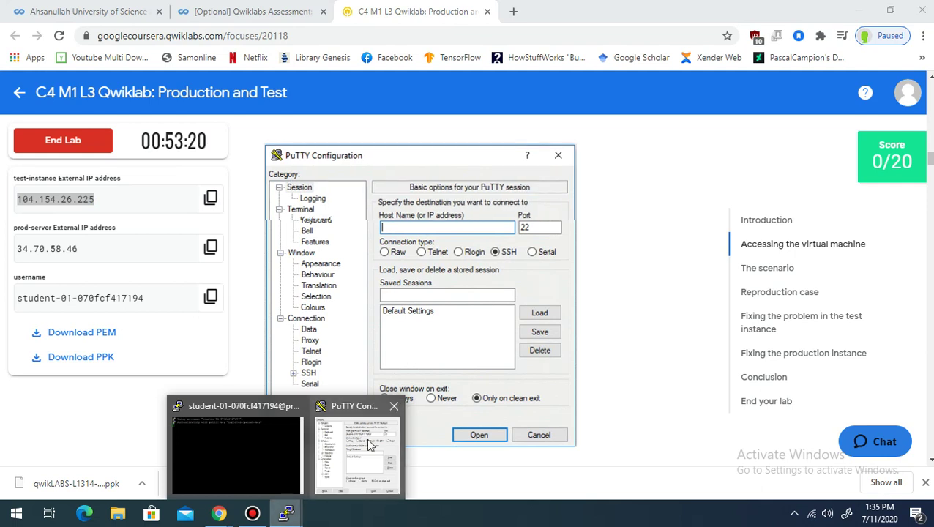
{"action": "left_click", "coordinate": [357, 450]}
{"action": "type", "text": "@"}
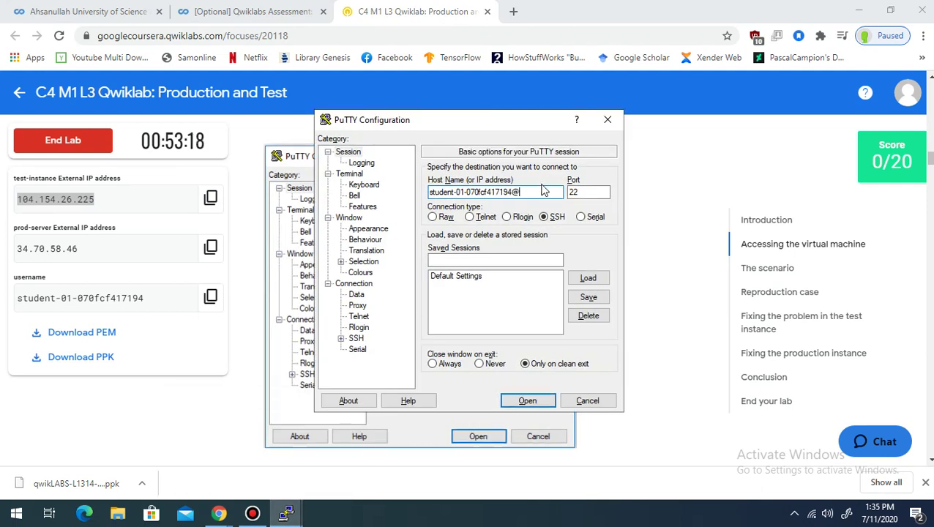
{"action": "key", "text": "ctrl+v"}
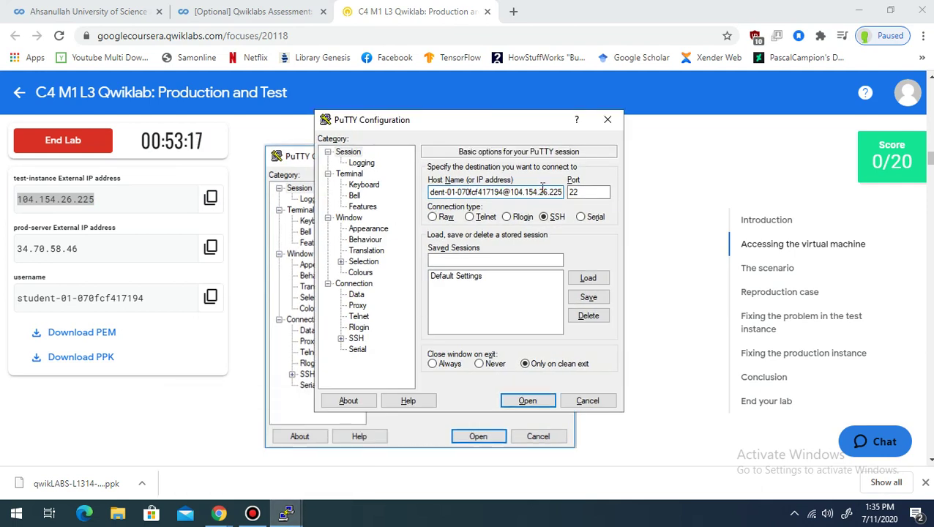
Step: Choose qwikLABS-L1314-15674060.ppk as the private key for authentication, open the test-instance session and minimise its terminal window
{"action": "left_click", "coordinate": [353, 339]}
{"action": "left_click", "coordinate": [341, 339]}
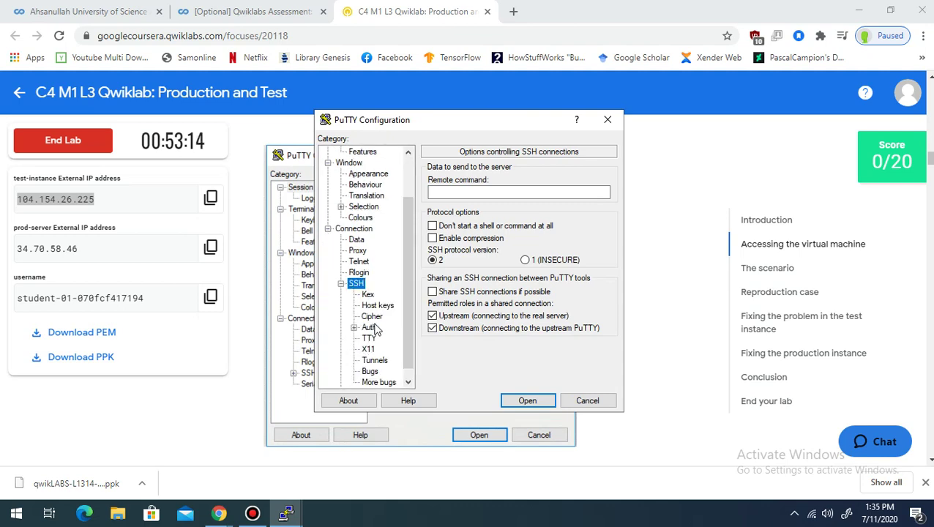
{"action": "left_click", "coordinate": [368, 327]}
{"action": "left_click", "coordinate": [585, 308]}
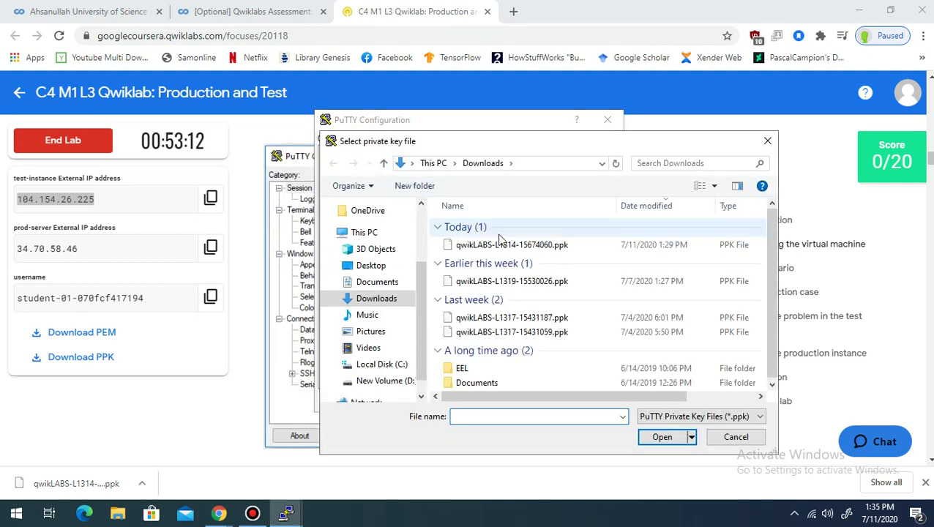
{"action": "double_click", "coordinate": [472, 135]}
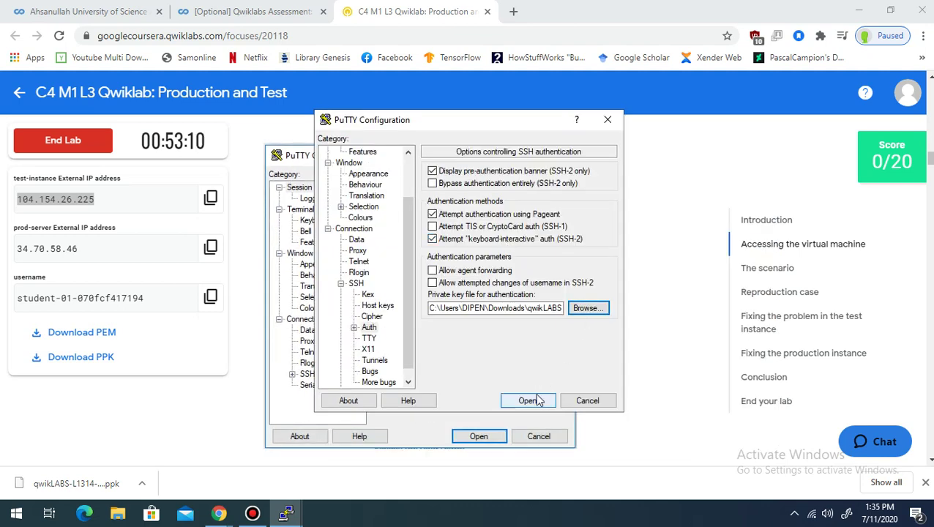
{"action": "left_click", "coordinate": [527, 400]}
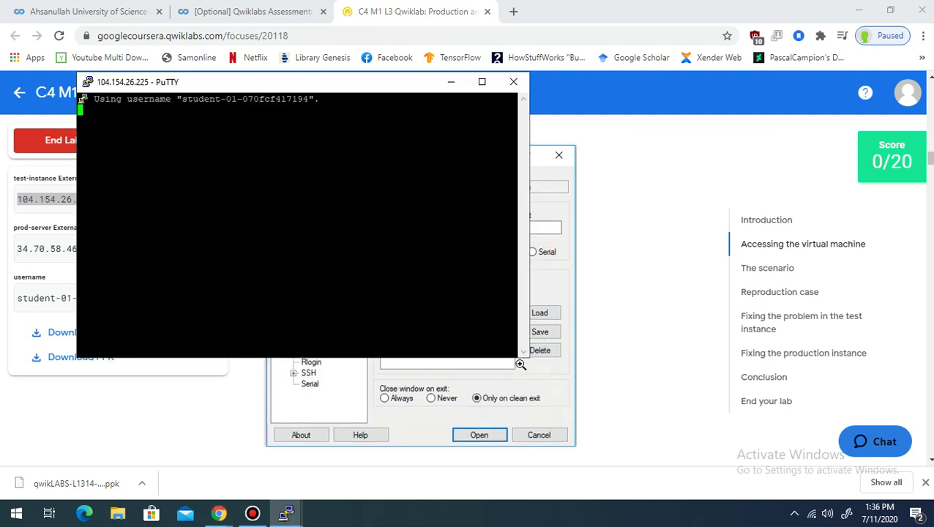
{"action": "left_click", "coordinate": [451, 82]}
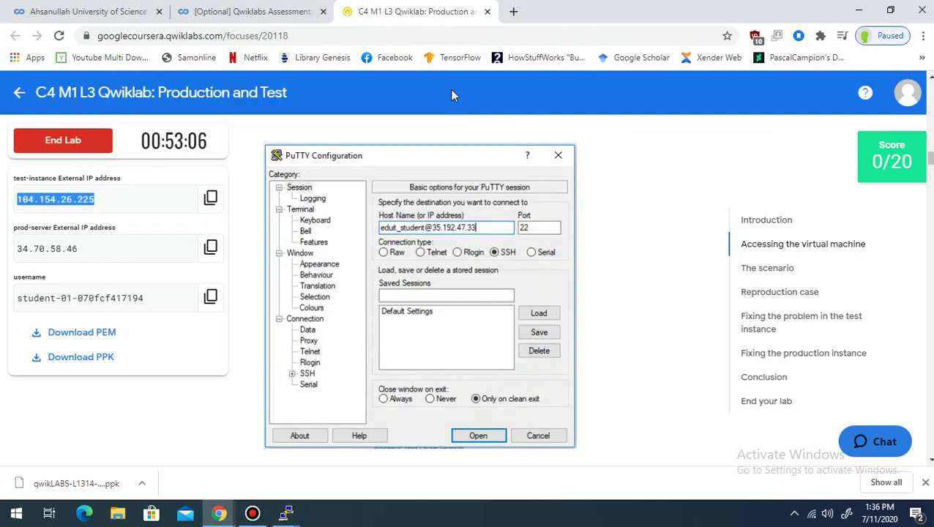
Step: Look through the lab page from the remaining connection steps and Linux commands reminder to the scenario and reproduction case
{"action": "scroll", "coordinate": [823, 268], "scroll_direction": "down", "scroll_amount": 4}
{"action": "left_click", "coordinate": [780, 269]}
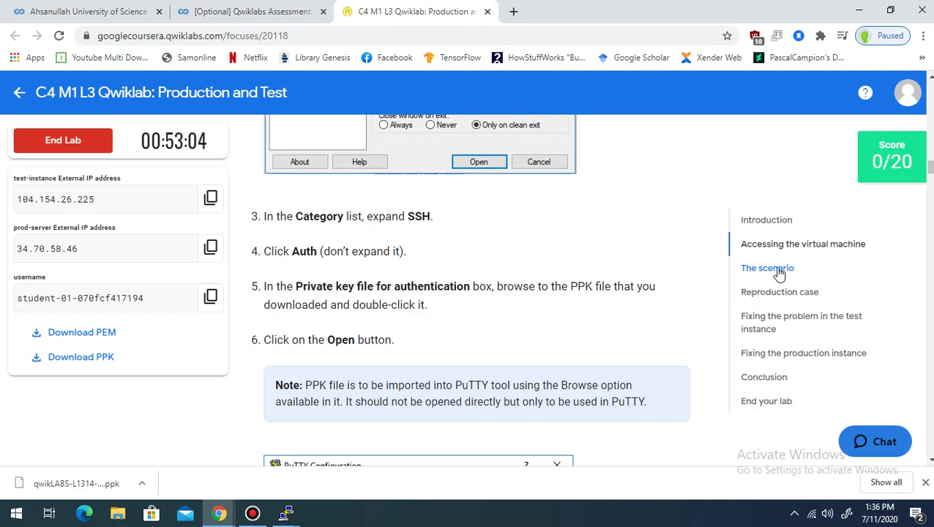
{"action": "scroll", "coordinate": [402, 256], "scroll_direction": "up", "scroll_amount": 4}
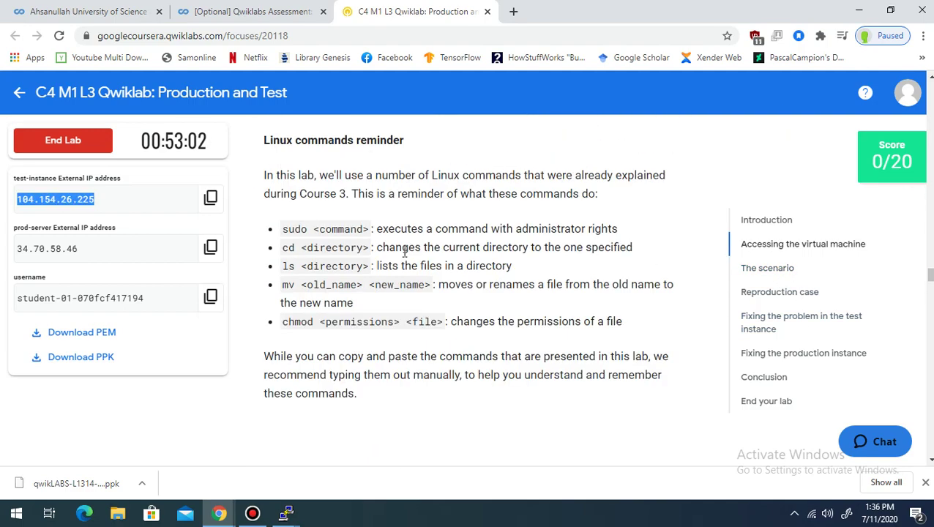
{"action": "scroll", "coordinate": [403, 257], "scroll_direction": "down", "scroll_amount": 5}
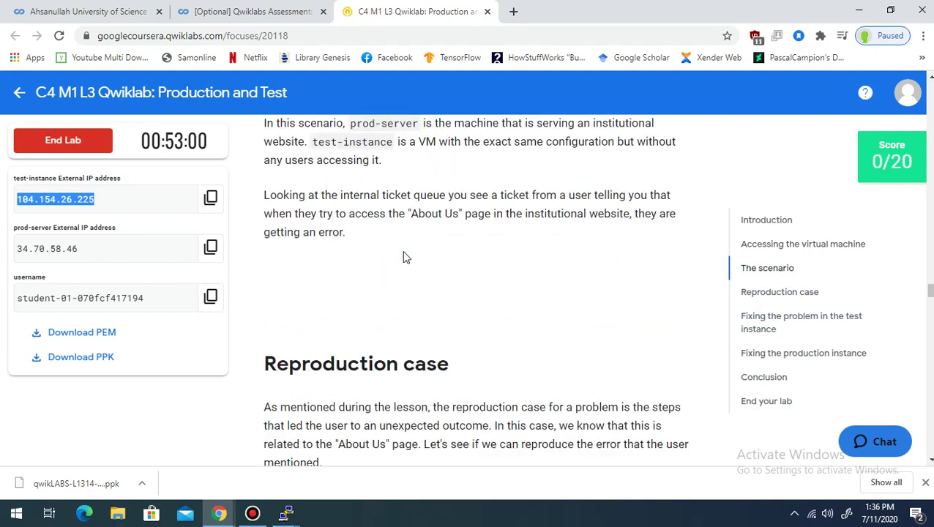
{"action": "scroll", "coordinate": [403, 256], "scroll_direction": "up", "scroll_amount": 3}
{"action": "scroll", "coordinate": [405, 256], "scroll_direction": "down", "scroll_amount": 9}
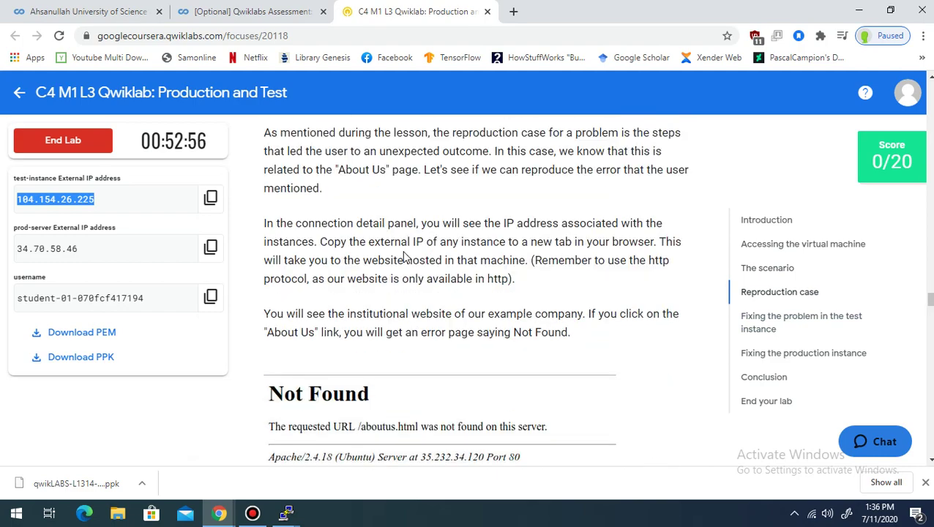
{"action": "scroll", "coordinate": [401, 255], "scroll_direction": "up", "scroll_amount": 10}
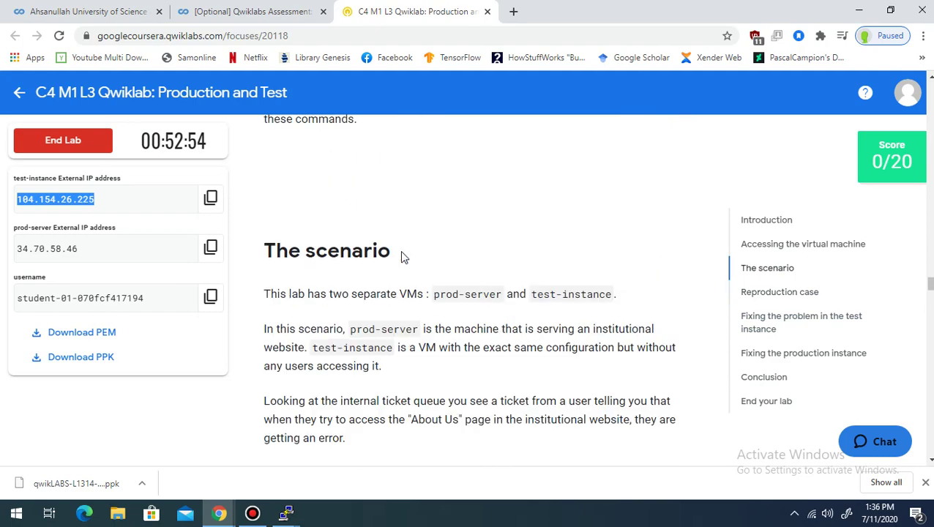
{"action": "scroll", "coordinate": [402, 255], "scroll_direction": "up", "scroll_amount": 4}
{"action": "scroll", "coordinate": [401, 252], "scroll_direction": "down", "scroll_amount": 4}
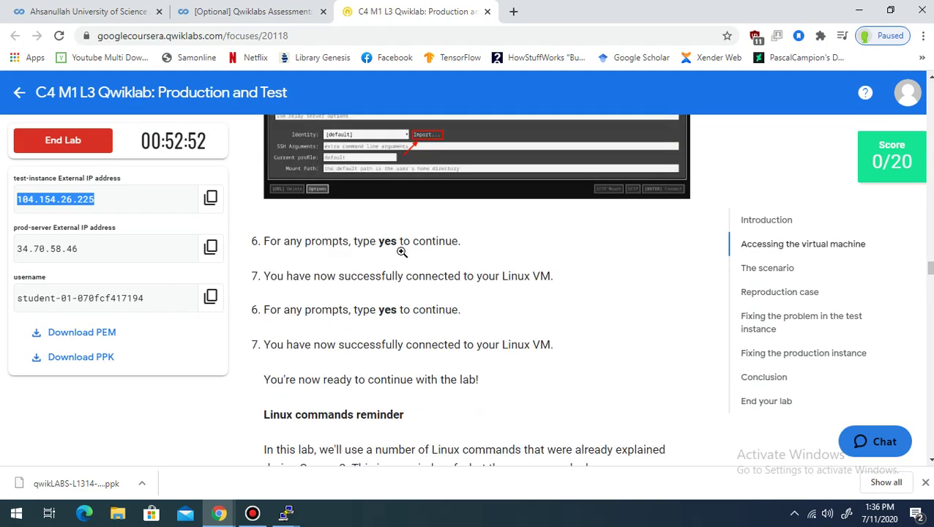
{"action": "scroll", "coordinate": [307, 300], "scroll_direction": "down", "scroll_amount": 4}
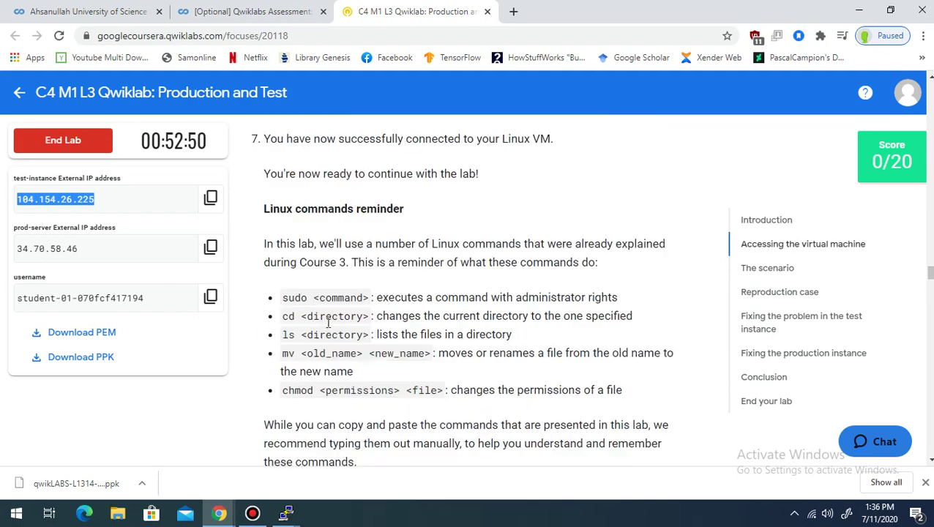
Step: Read the scenario section on the prod-server and test-instance VMs and the ticket about the website's "About Us" page
{"action": "scroll", "coordinate": [408, 297], "scroll_direction": "down", "scroll_amount": 3}
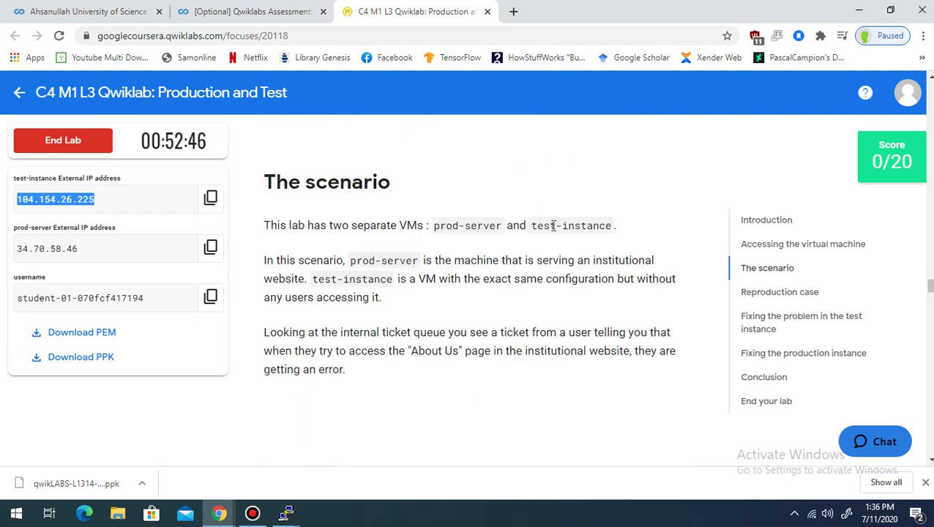
{"action": "left_click_drag", "start_coordinate": [437, 231], "coordinate": [599, 227]}
{"action": "left_click", "coordinate": [536, 226]}
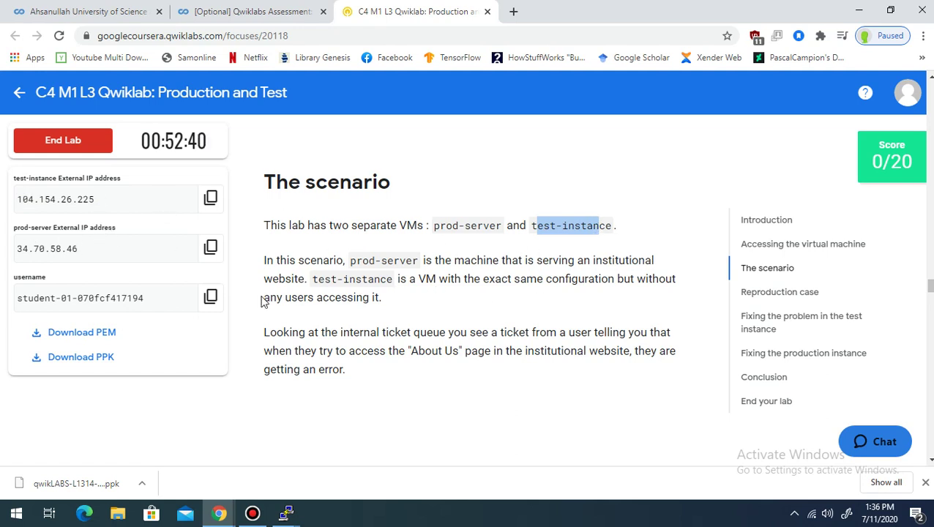
{"action": "scroll", "coordinate": [506, 312], "scroll_direction": "down", "scroll_amount": 1}
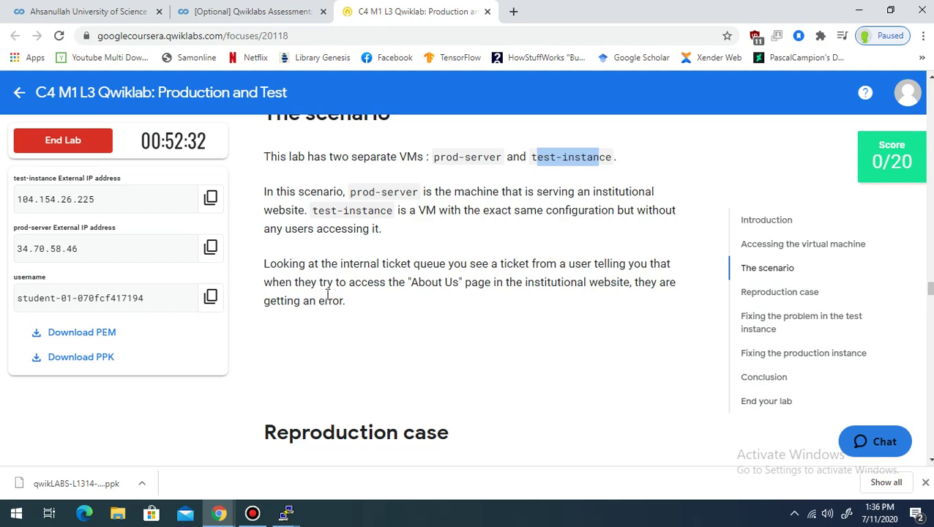
{"action": "scroll", "coordinate": [327, 297], "scroll_direction": "down", "scroll_amount": 1}
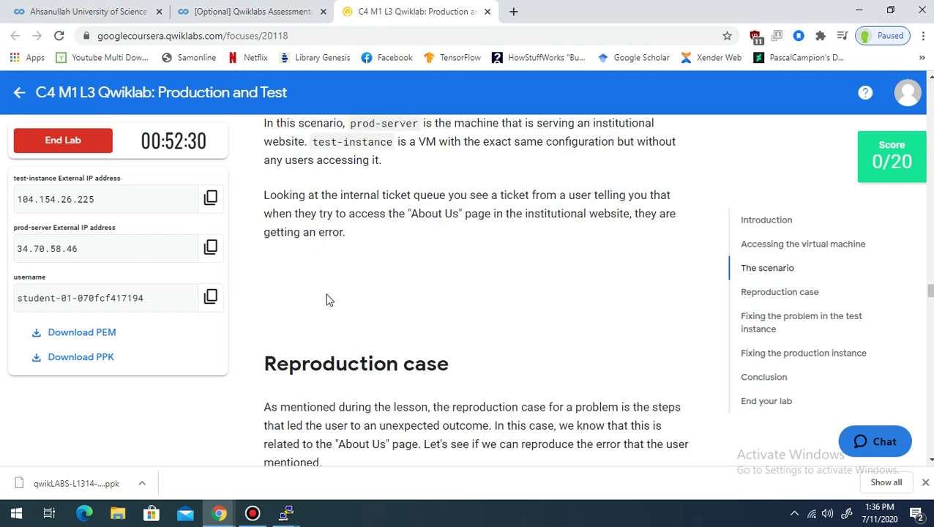
Step: Read the reproduction case and open the website at the prod-server external IP, 34.70.58.46, in a new browser tab
{"action": "scroll", "coordinate": [327, 299], "scroll_direction": "down", "scroll_amount": 1}
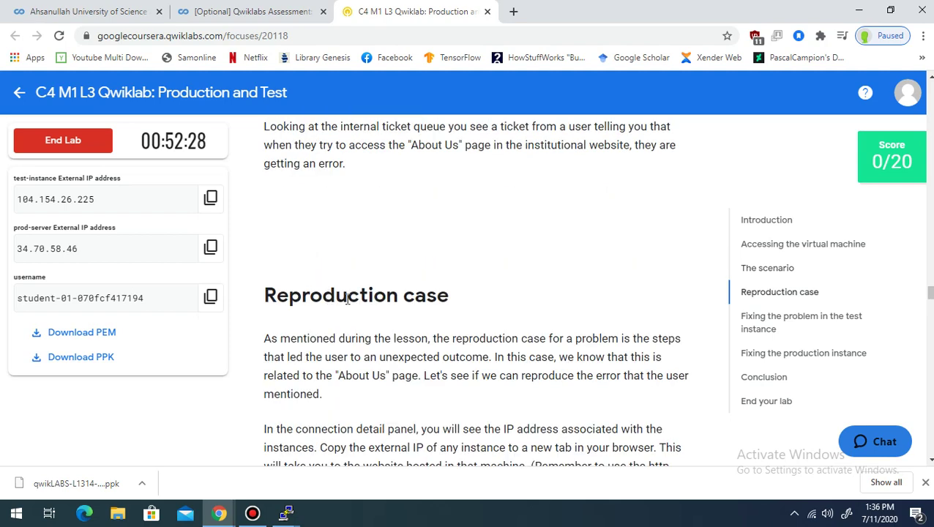
{"action": "scroll", "coordinate": [347, 297], "scroll_direction": "down", "scroll_amount": 1}
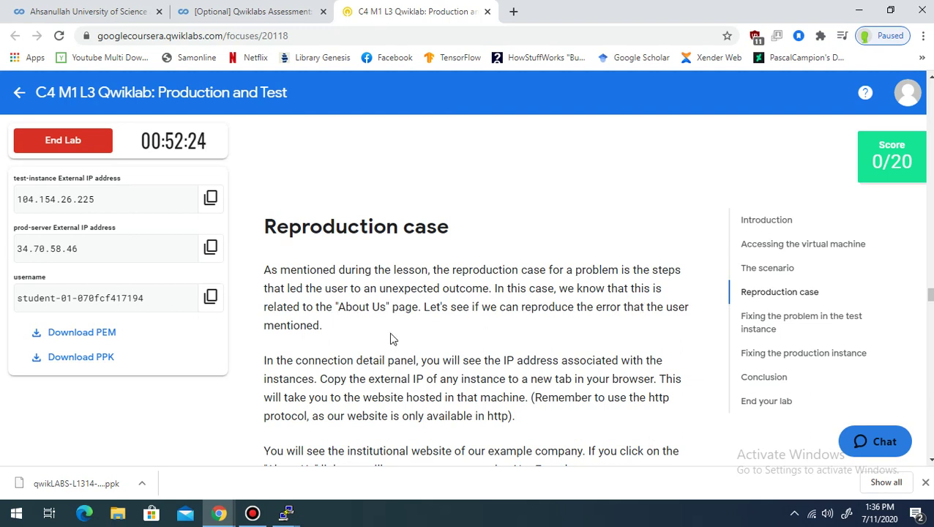
{"action": "scroll", "coordinate": [390, 337], "scroll_direction": "down", "scroll_amount": 1}
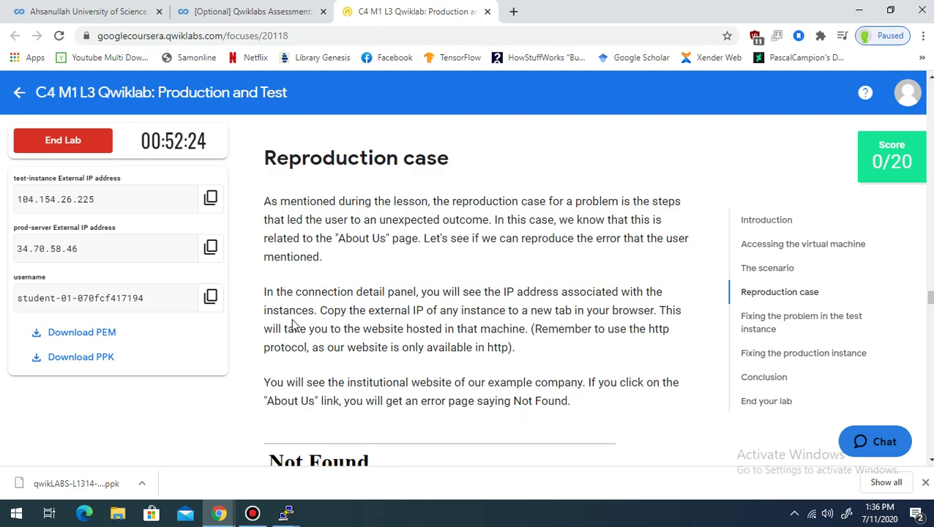
{"action": "left_click", "coordinate": [211, 249]}
{"action": "left_click", "coordinate": [513, 11]}
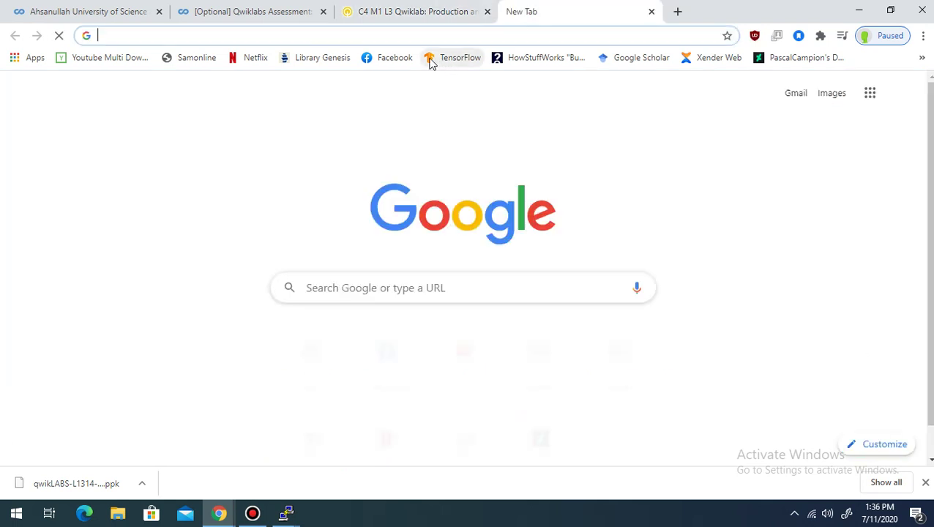
{"action": "key", "text": "ctrl+v"}
{"action": "key", "text": "Return"}
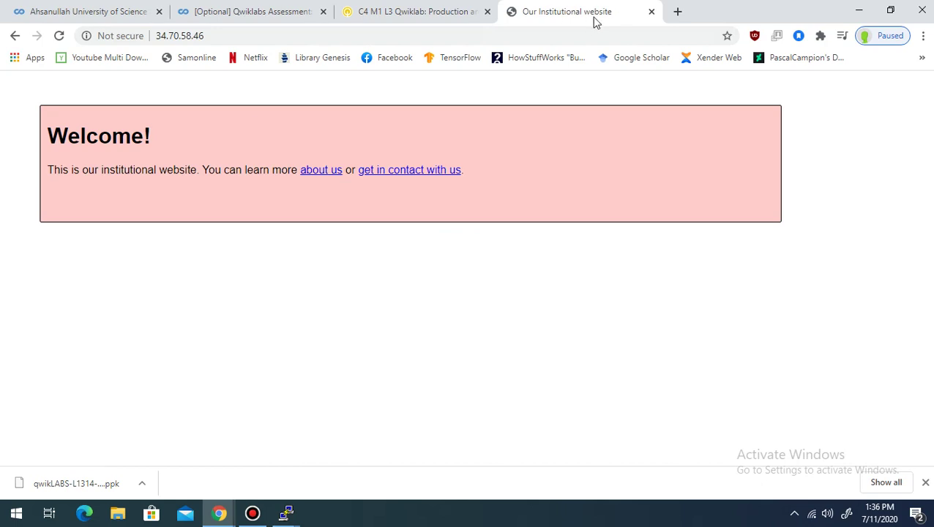
Step: Open the website at the test-instance external IP, 104.154.26.225, in another new browser tab
{"action": "left_click", "coordinate": [677, 11]}
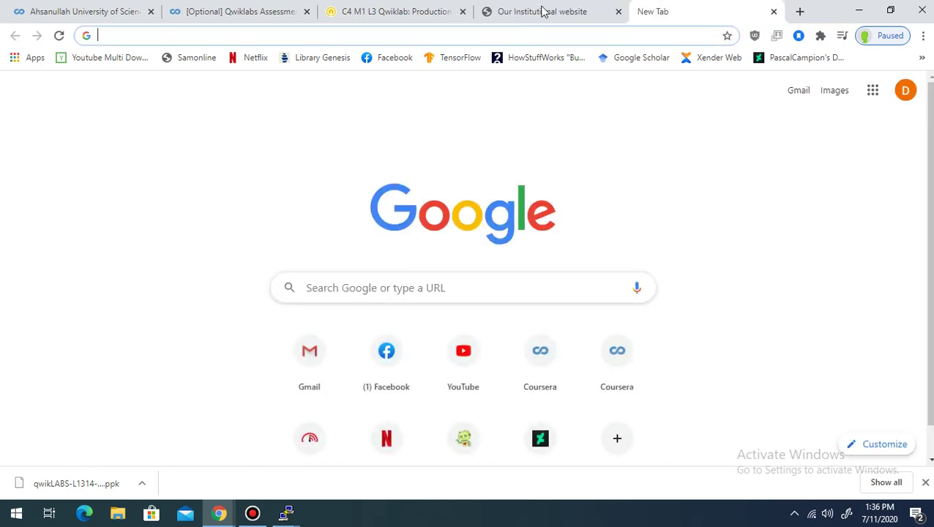
{"action": "left_click", "coordinate": [381, 12]}
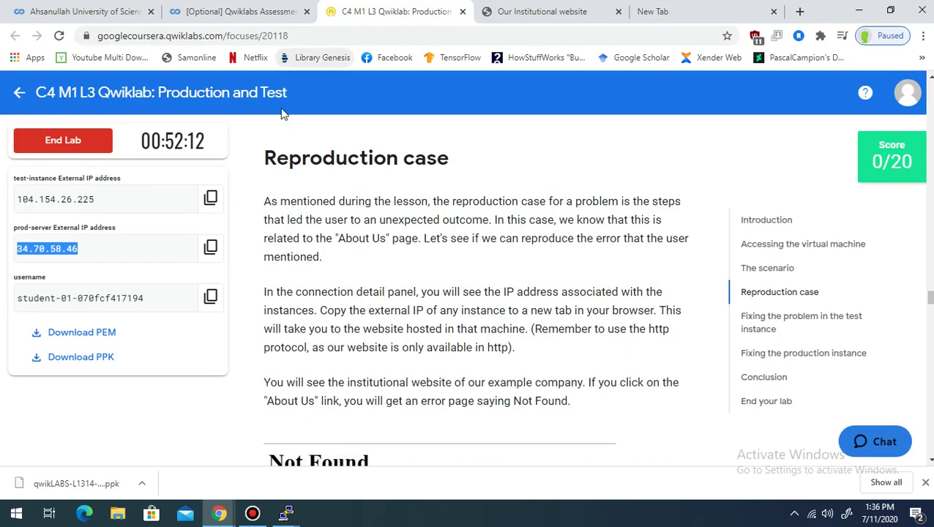
{"action": "left_click", "coordinate": [210, 198]}
{"action": "left_click", "coordinate": [652, 12]}
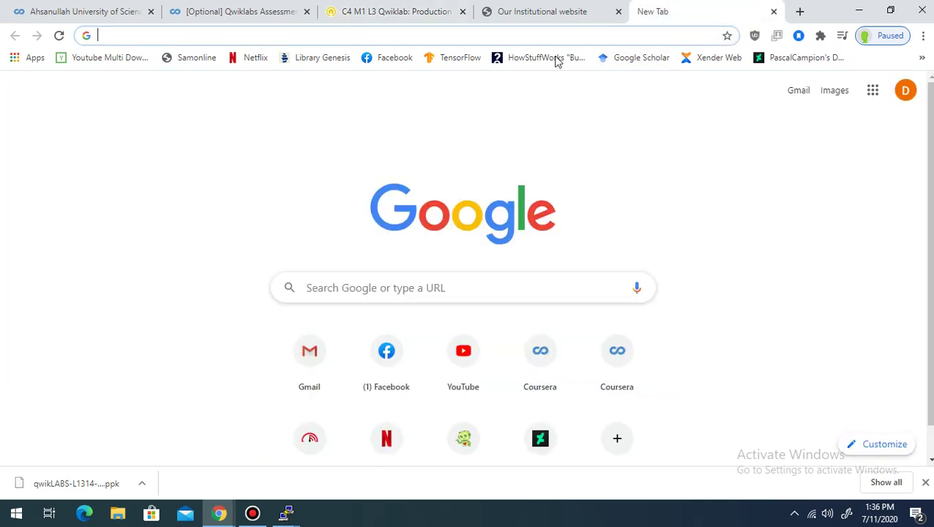
{"action": "left_click", "coordinate": [372, 36]}
{"action": "key", "text": "ctrl+v"}
{"action": "key", "text": "Return"}
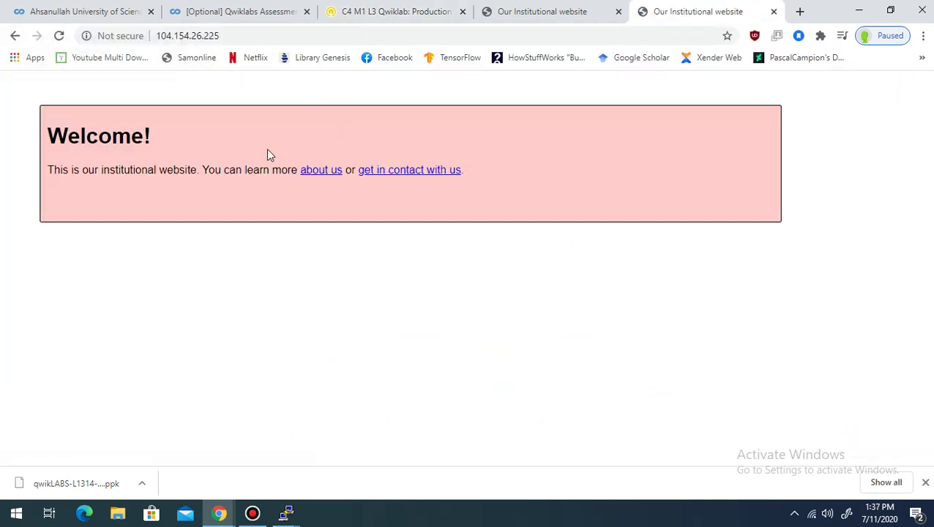
Step: Follow the "about us" link on the prod-server website and on the test-instance website to reproduce the reported error
{"action": "left_click", "coordinate": [552, 13]}
{"action": "left_click", "coordinate": [326, 173]}
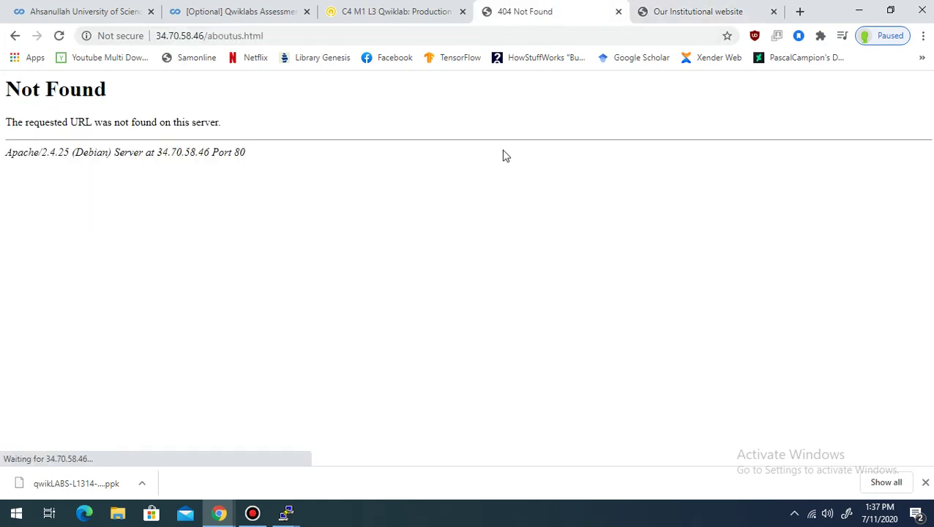
{"action": "left_click", "coordinate": [660, 9]}
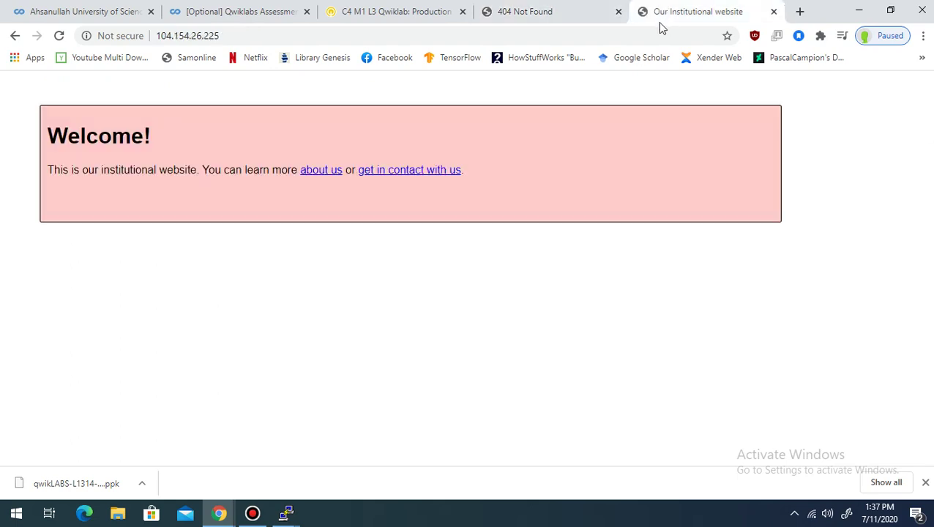
{"action": "left_click", "coordinate": [327, 174]}
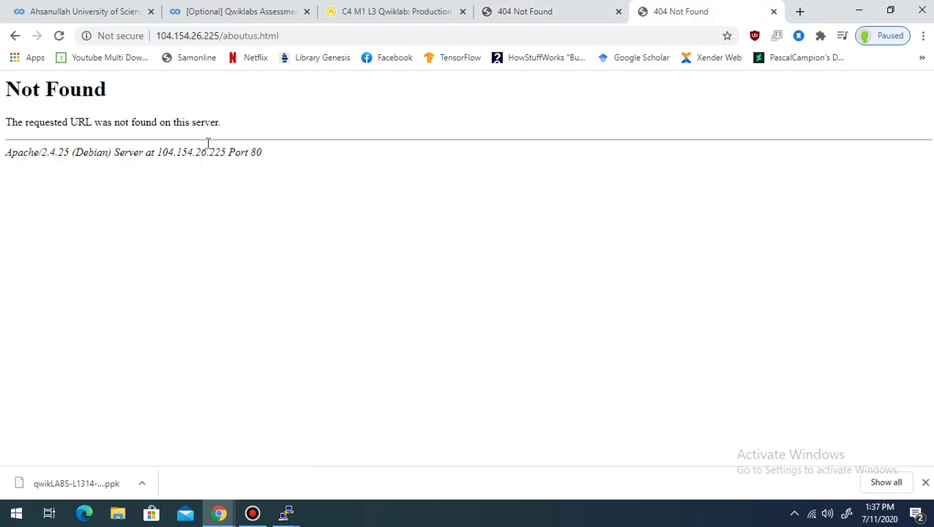
Step: Read the lab page from the reproduction case to the instructions for fixing the problem in the test instance
{"action": "left_click", "coordinate": [362, 20]}
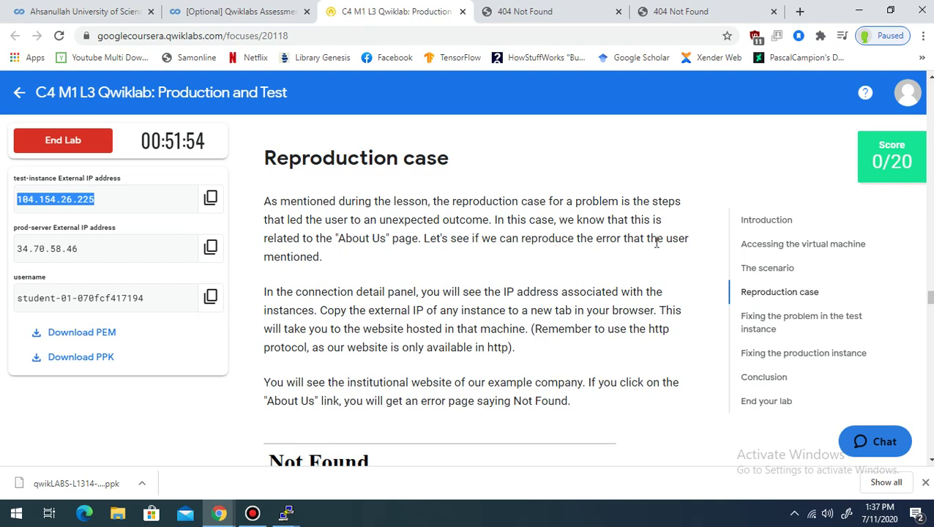
{"action": "left_click_drag", "start_coordinate": [576, 239], "coordinate": [410, 258]}
{"action": "left_click", "coordinate": [443, 263]}
{"action": "scroll", "coordinate": [421, 260], "scroll_direction": "down", "scroll_amount": 1}
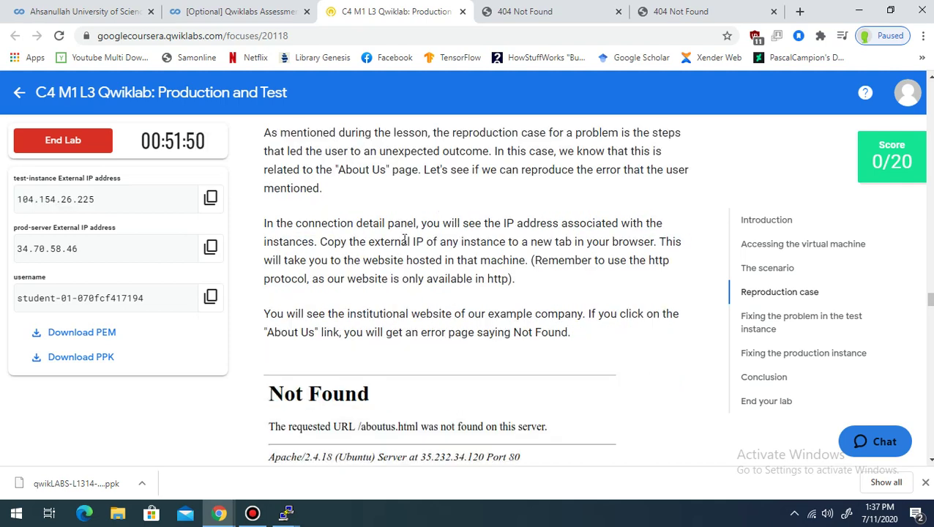
{"action": "scroll", "coordinate": [421, 304], "scroll_direction": "down", "scroll_amount": 3}
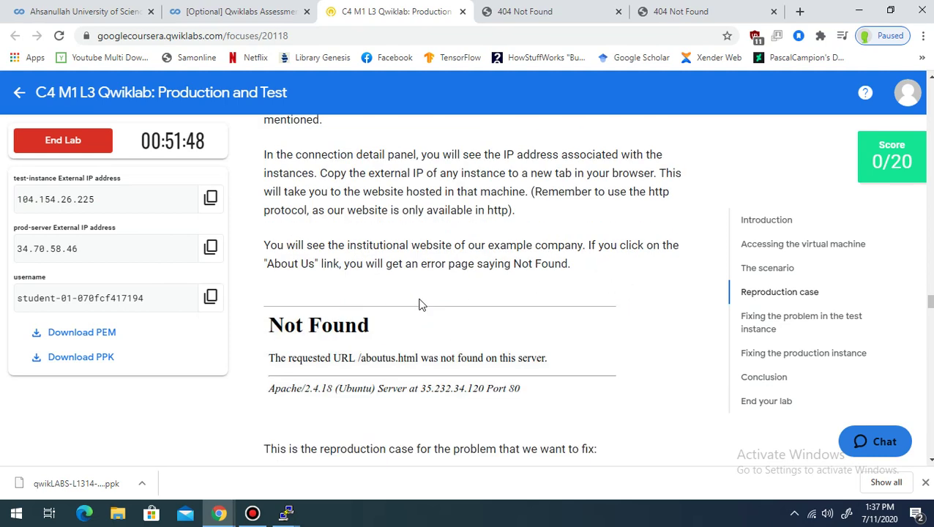
{"action": "scroll", "coordinate": [348, 425], "scroll_direction": "down", "scroll_amount": 4}
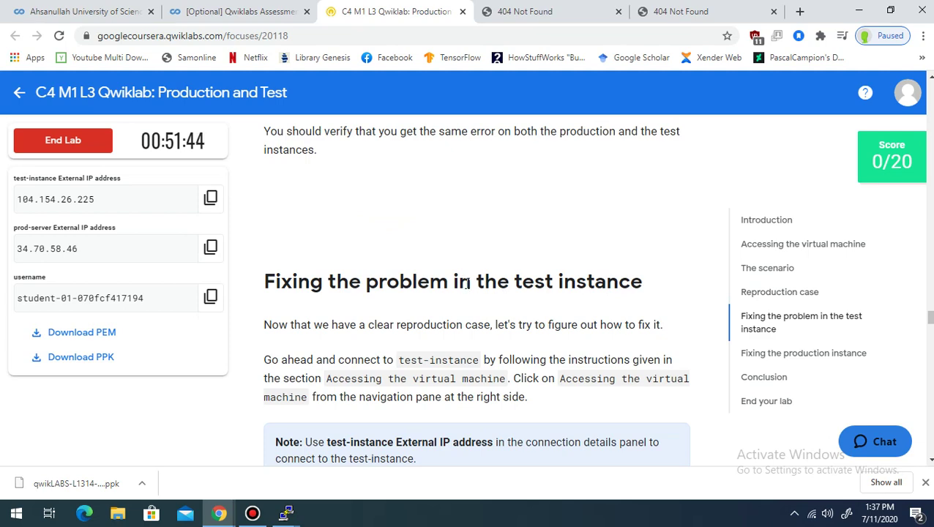
{"action": "left_click_drag", "start_coordinate": [474, 284], "coordinate": [644, 287]}
{"action": "scroll", "coordinate": [510, 306], "scroll_direction": "down", "scroll_amount": 1}
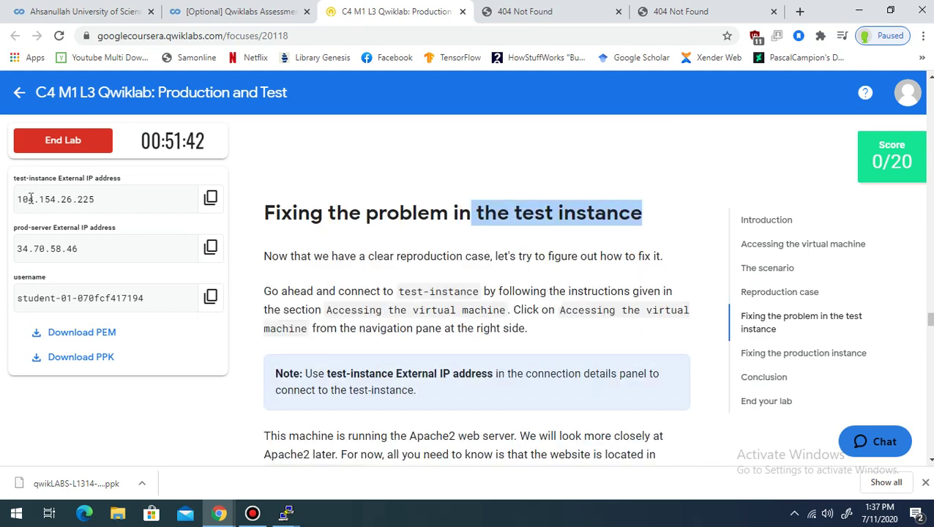
{"action": "scroll", "coordinate": [571, 308], "scroll_direction": "down", "scroll_amount": 2}
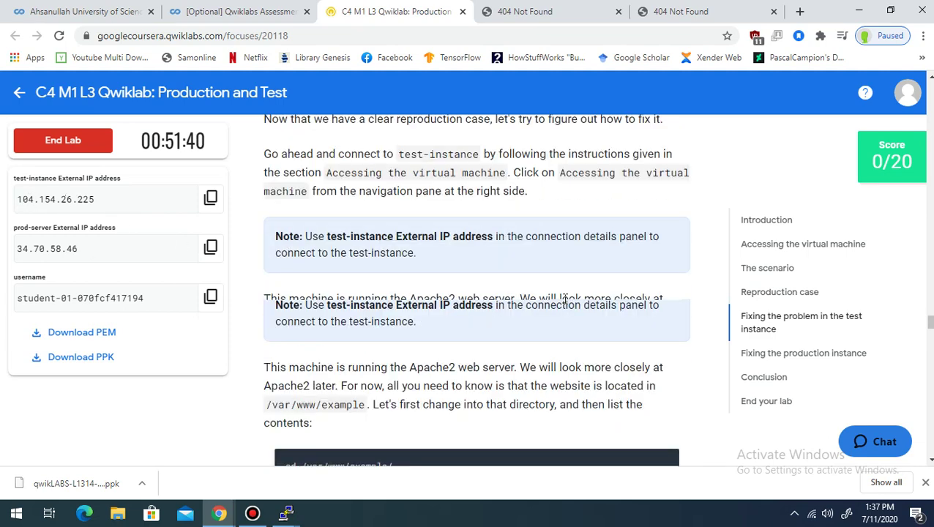
{"action": "scroll", "coordinate": [490, 243], "scroll_direction": "down", "scroll_amount": 1}
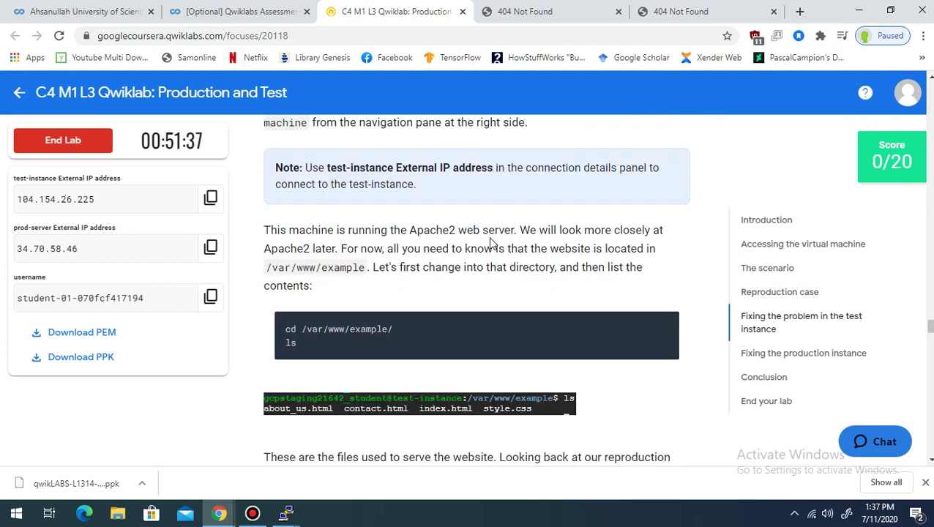
{"action": "scroll", "coordinate": [492, 244], "scroll_direction": "up", "scroll_amount": 1}
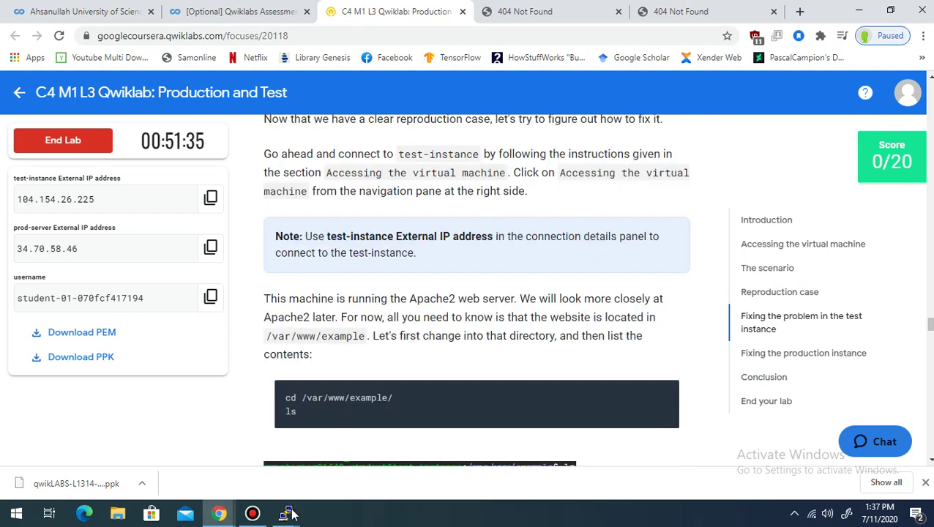
Step: In the test-instance PuTTY terminal, change to /var/www/example/ and list its contents with the lab's cd and ls commands
{"action": "mouse_move", "coordinate": [291, 514]}
{"action": "left_click", "coordinate": [343, 448]}
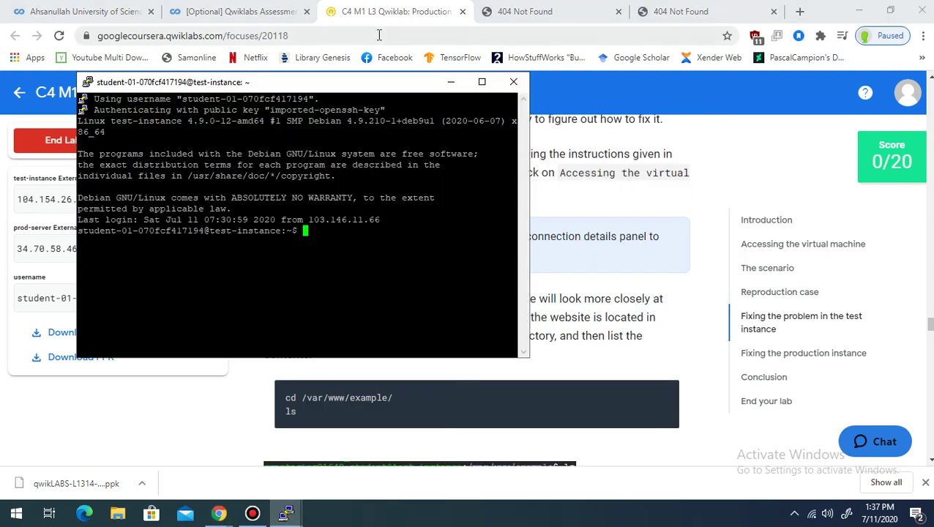
{"action": "left_click_drag", "start_coordinate": [380, 83], "coordinate": [538, 11]}
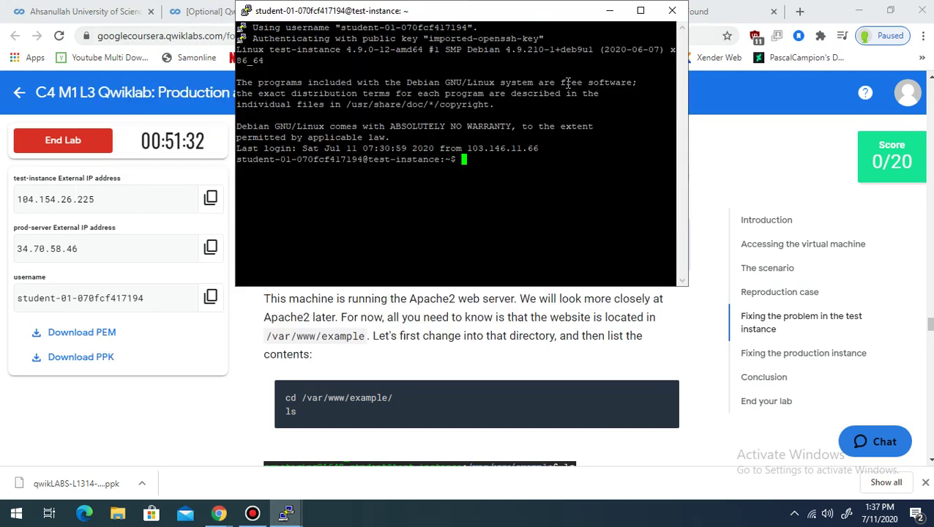
{"action": "left_click", "coordinate": [666, 391]}
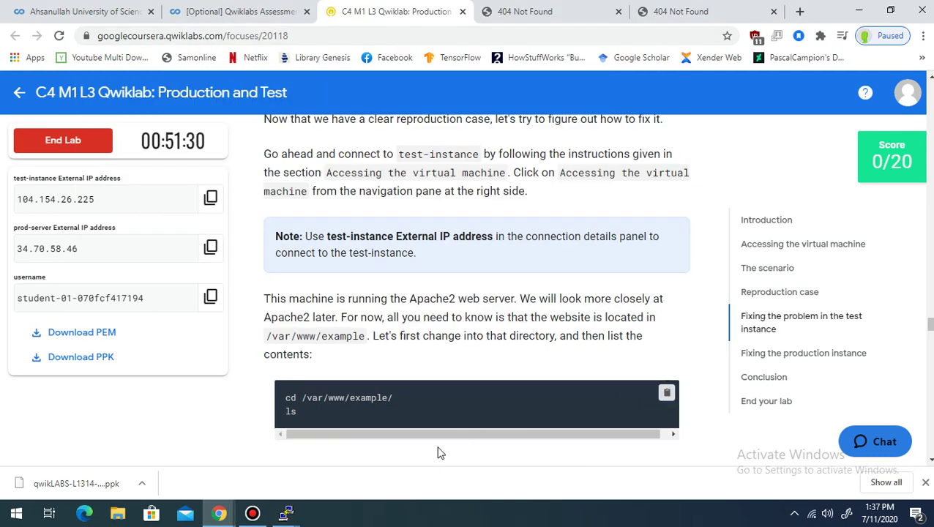
{"action": "mouse_move", "coordinate": [291, 514]}
{"action": "left_click", "coordinate": [330, 473]}
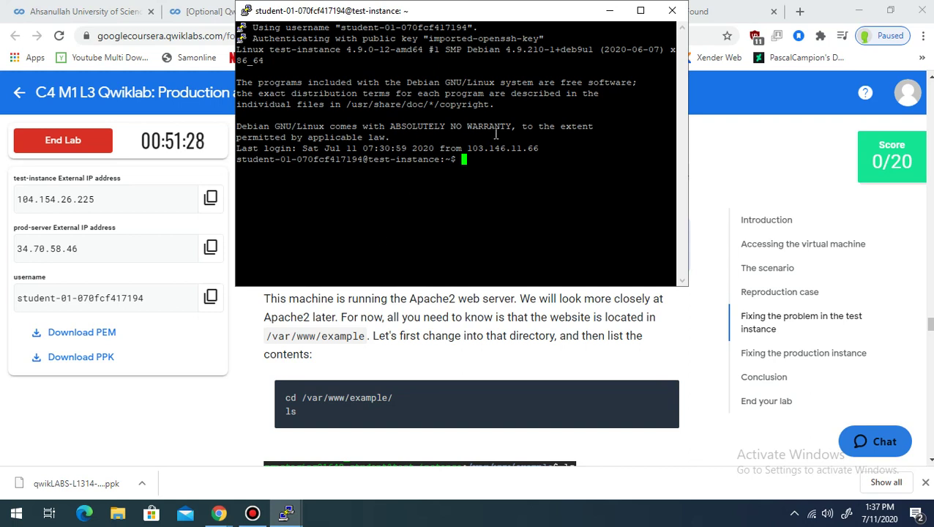
{"action": "right_click", "coordinate": [496, 162]}
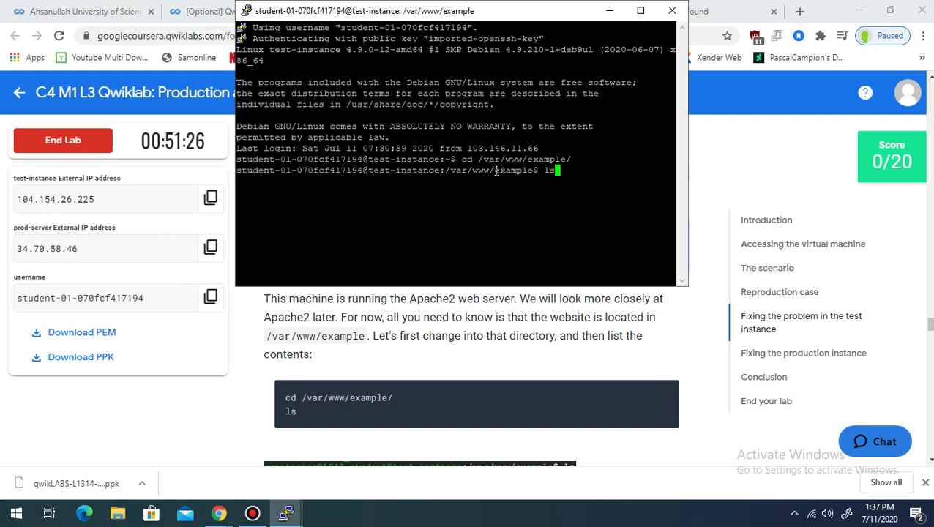
{"action": "key", "text": "Return"}
Step: Rename about_us.html to aboutus.html on test-instance by running the lab's command sudo mv about_us.html aboutus.html
{"action": "scroll", "coordinate": [553, 372], "scroll_direction": "down", "scroll_amount": 2}
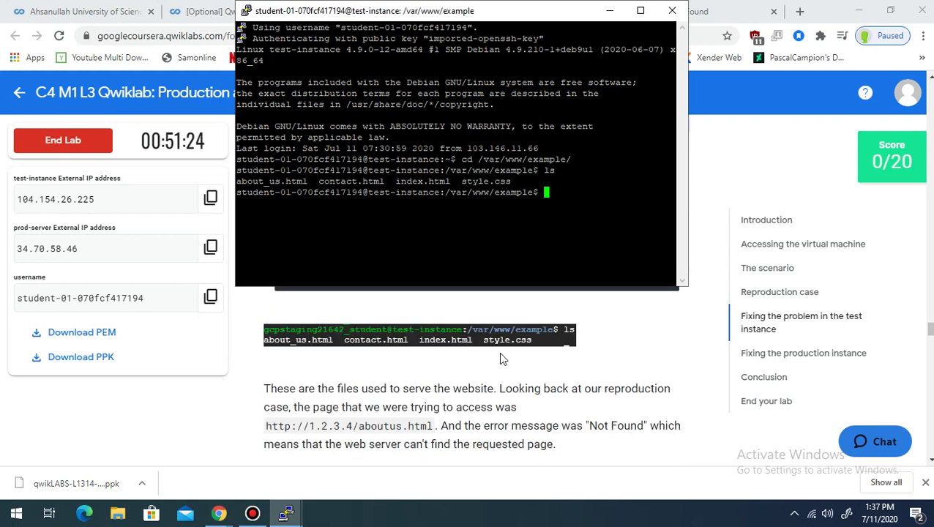
{"action": "scroll", "coordinate": [582, 436], "scroll_direction": "down", "scroll_amount": 2}
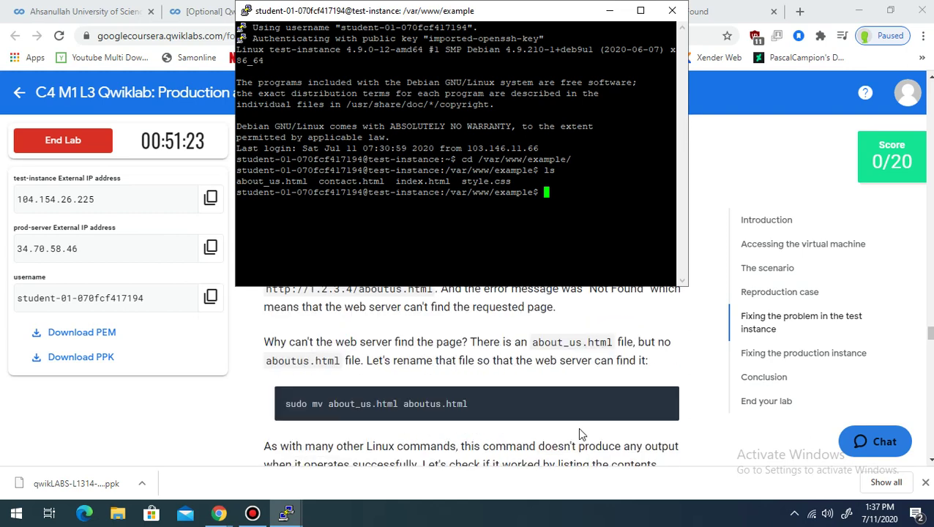
{"action": "left_click", "coordinate": [666, 401]}
{"action": "mouse_move", "coordinate": [285, 513]}
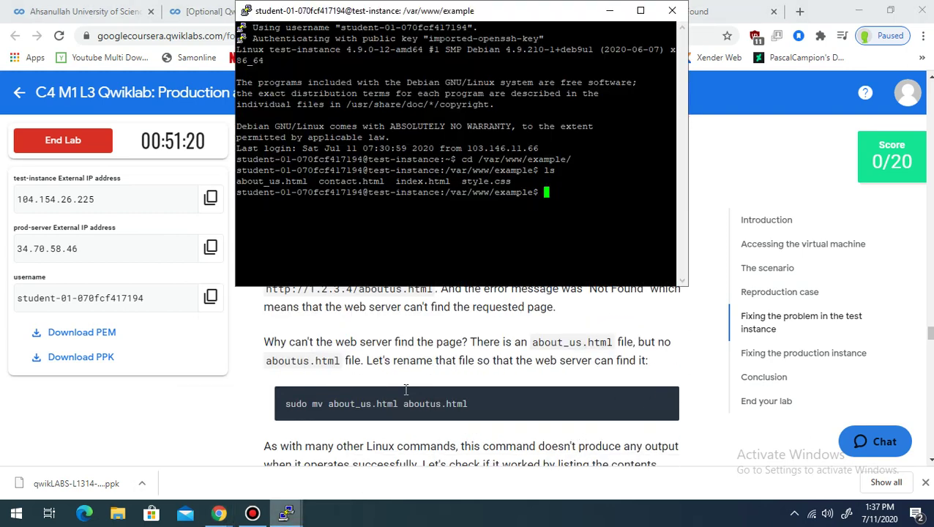
{"action": "left_click", "coordinate": [399, 399]}
{"action": "right_click", "coordinate": [554, 189]}
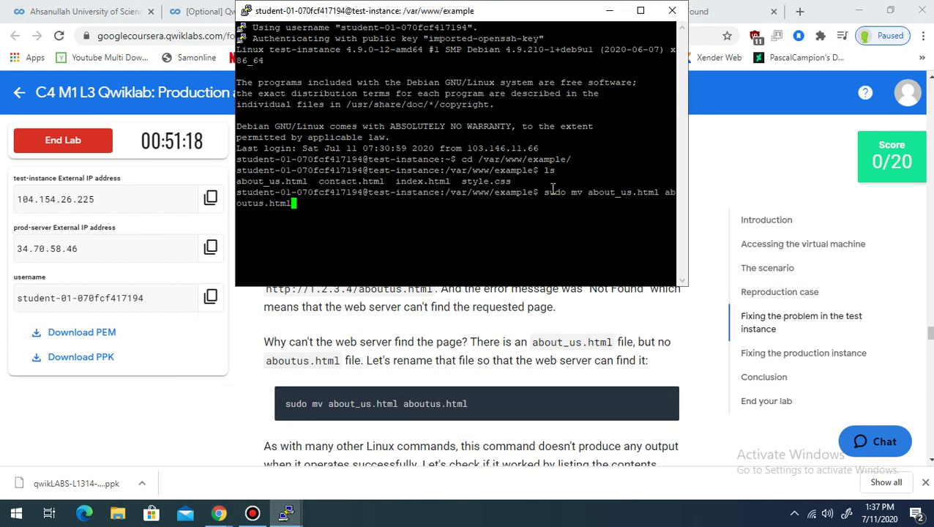
{"action": "key", "text": "Return"}
Step: List the contents of /var/www/example again with ls to check the rename, and dismiss the chat notification
{"action": "scroll", "coordinate": [439, 381], "scroll_direction": "down", "scroll_amount": 2}
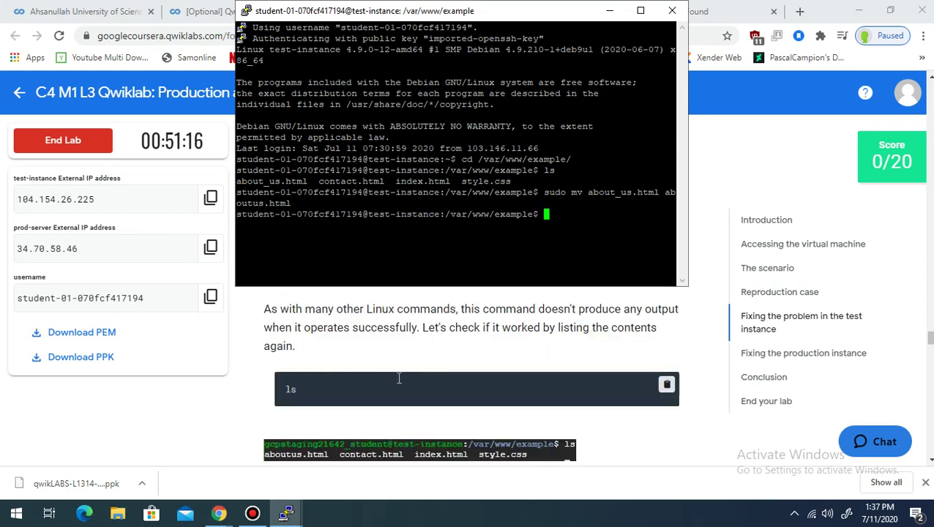
{"action": "left_click", "coordinate": [285, 513]}
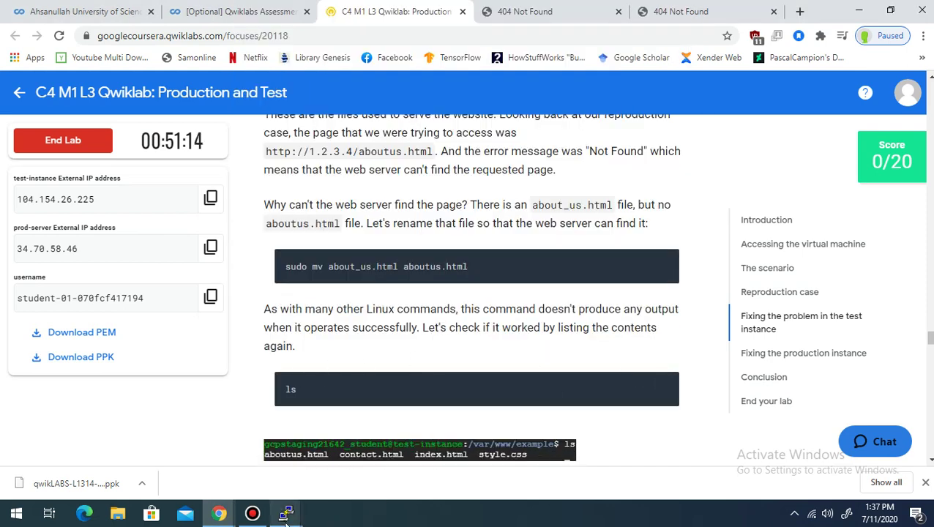
{"action": "mouse_move", "coordinate": [286, 513]}
{"action": "left_click", "coordinate": [373, 440]}
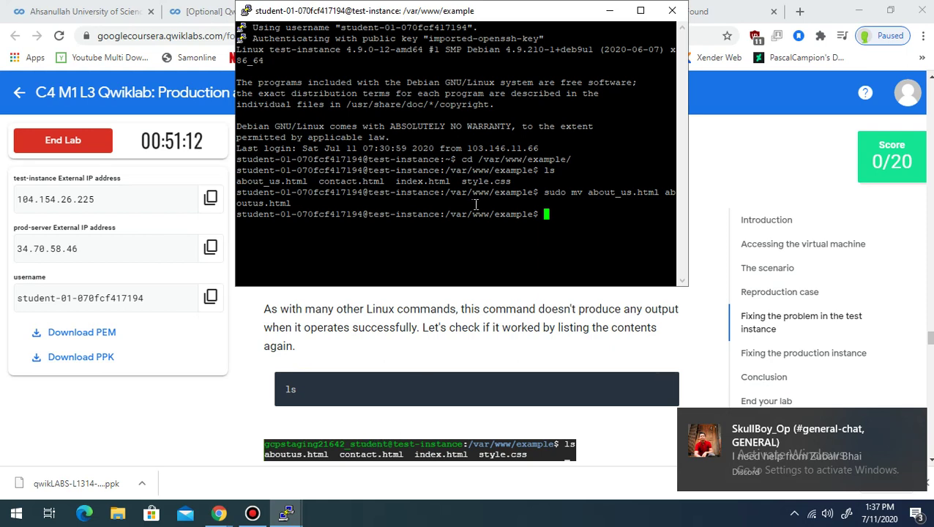
{"action": "type", "text": "ls"}
{"action": "key", "text": "Return"}
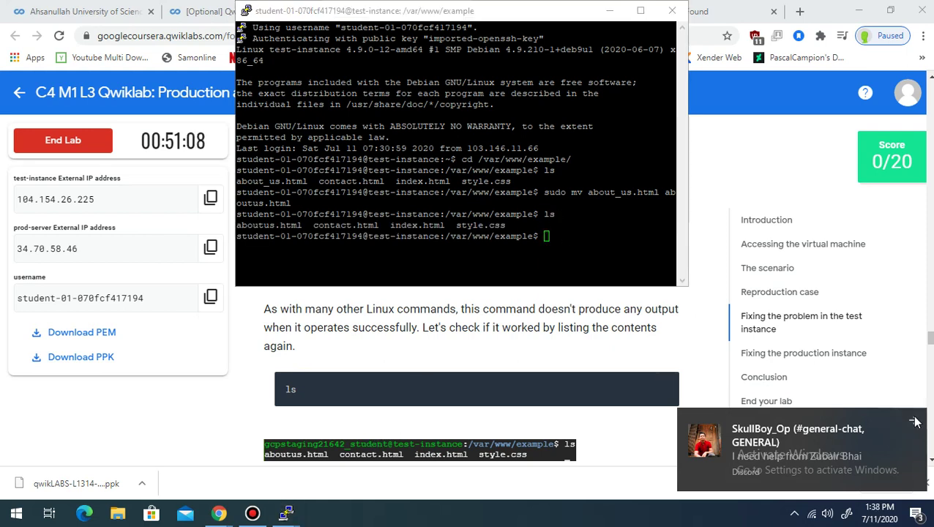
{"action": "left_click", "coordinate": [915, 422]}
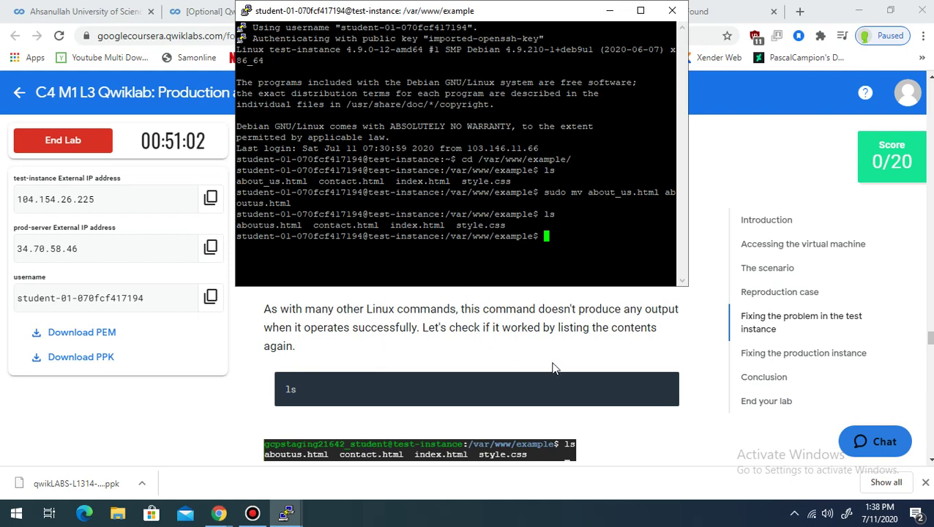
{"action": "scroll", "coordinate": [516, 375], "scroll_direction": "down", "scroll_amount": 3}
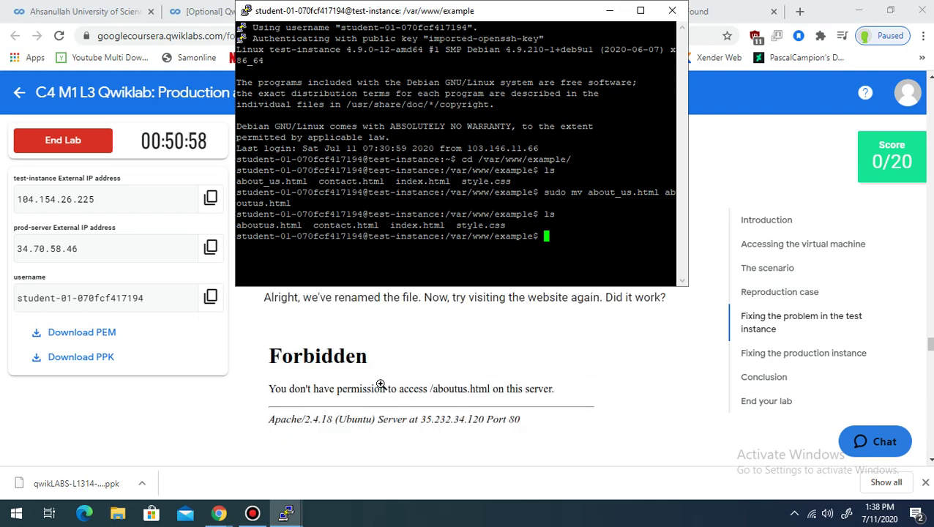
Step: Reload the aboutus.html pages of prod-server and test-instance in the browser to check whether the rename fixed the error
{"action": "left_click", "coordinate": [610, 11]}
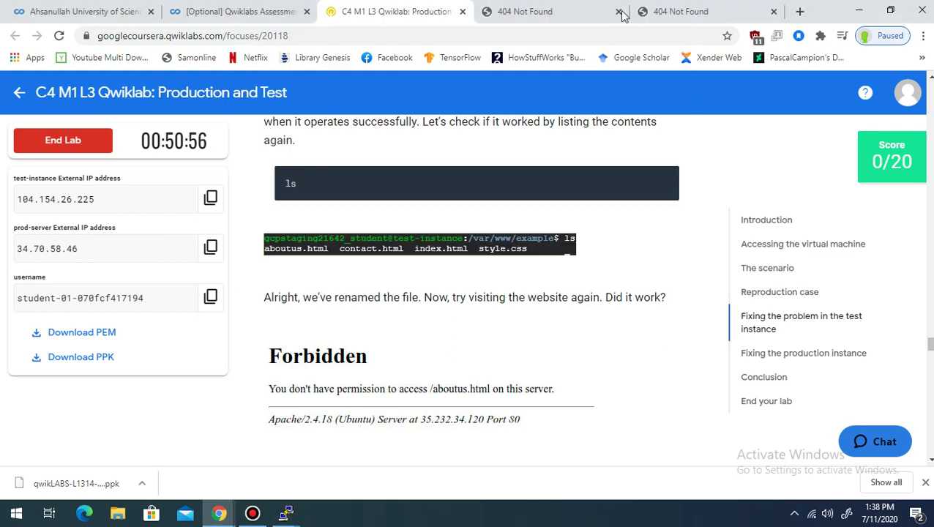
{"action": "left_click", "coordinate": [572, 21]}
{"action": "left_click", "coordinate": [60, 36]}
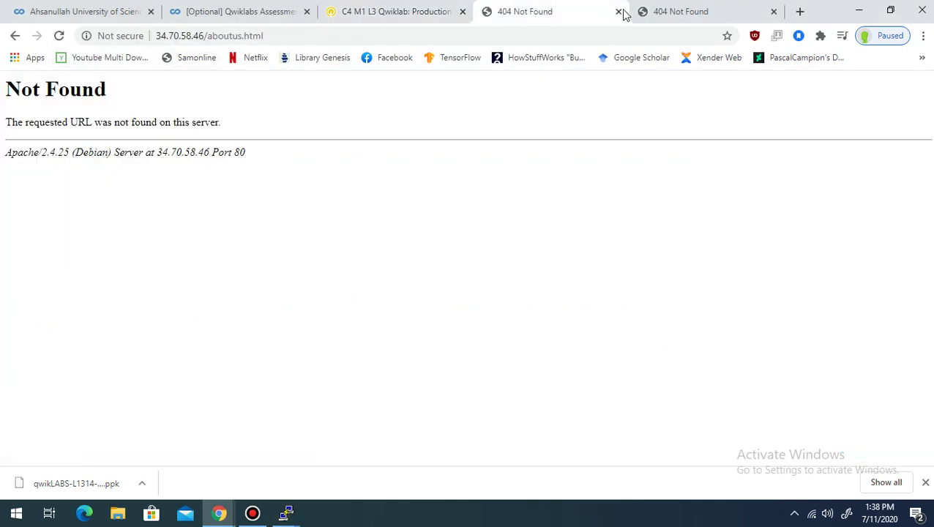
{"action": "left_click", "coordinate": [671, 12]}
{"action": "left_click", "coordinate": [61, 36]}
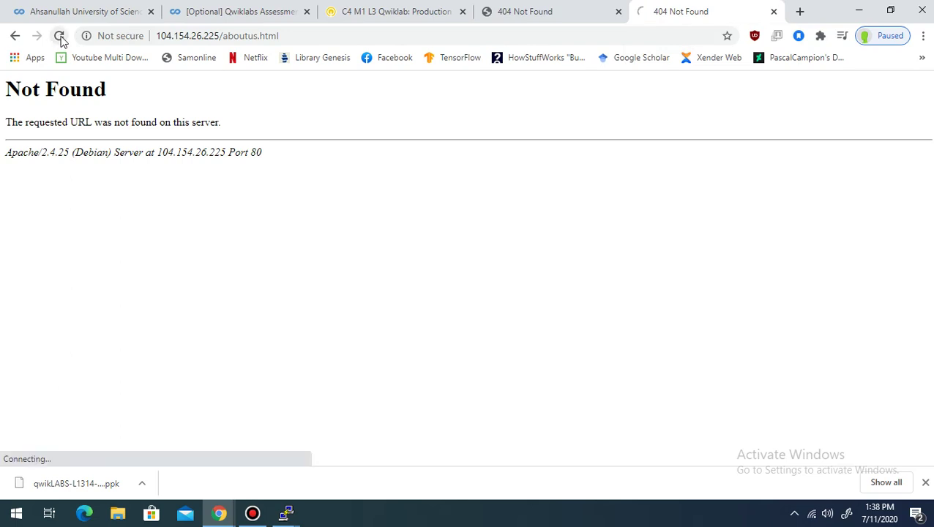
{"action": "left_click_drag", "start_coordinate": [3, 89], "coordinate": [122, 91]}
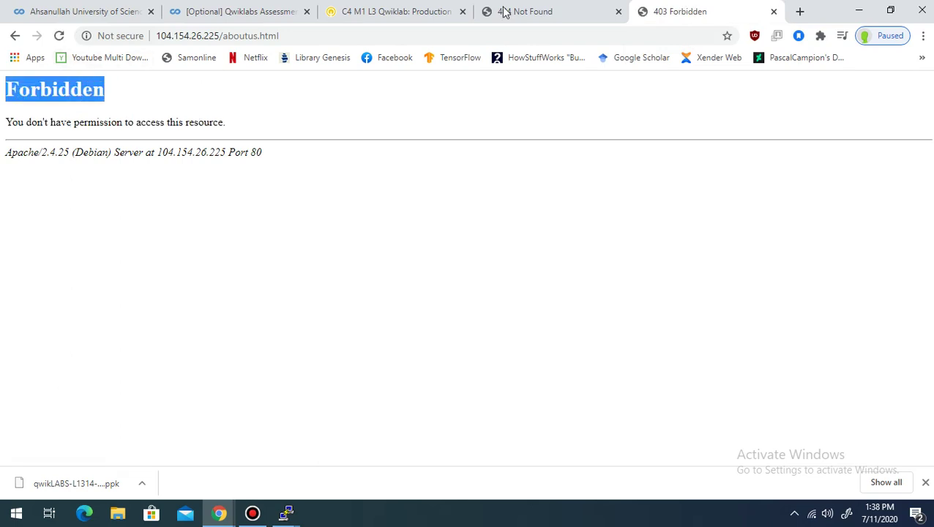
Step: Run the lab's ls -l command in the test-instance terminal to examine the file permissions in /var/www/example
{"action": "left_click", "coordinate": [364, 11]}
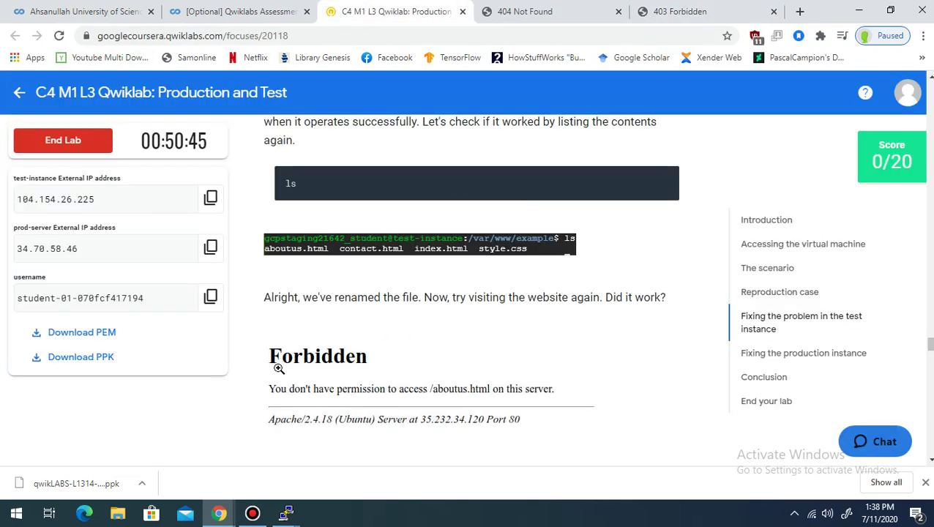
{"action": "scroll", "coordinate": [568, 382], "scroll_direction": "down", "scroll_amount": 2}
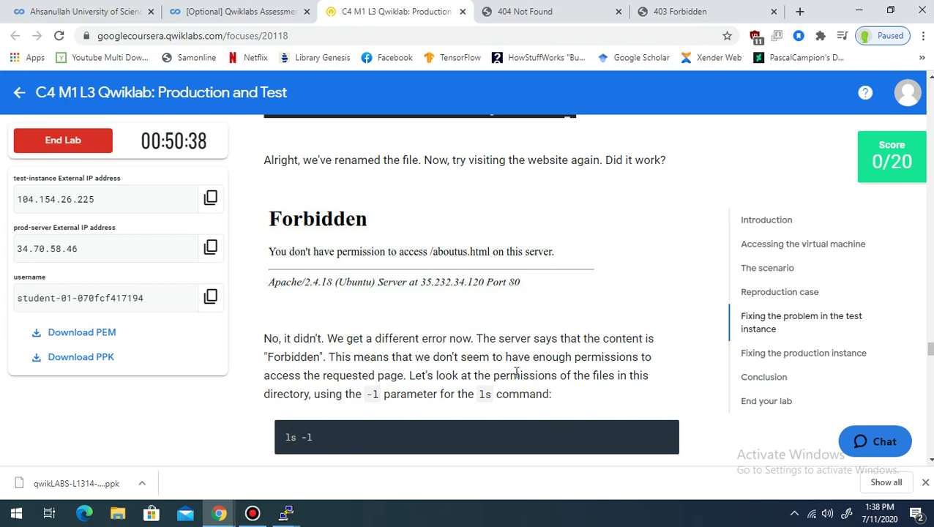
{"action": "scroll", "coordinate": [563, 393], "scroll_direction": "down", "scroll_amount": 1}
{"action": "mouse_move", "coordinate": [667, 366]}
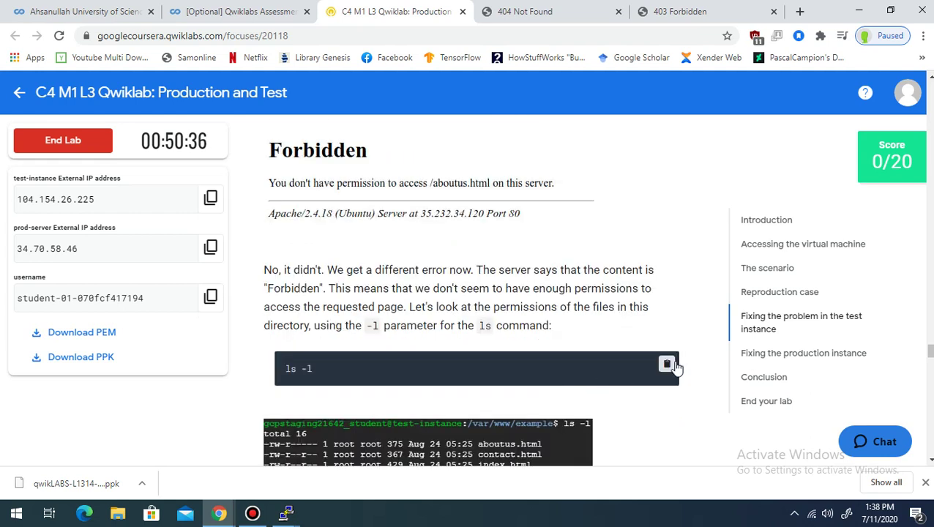
{"action": "left_click", "coordinate": [667, 366]}
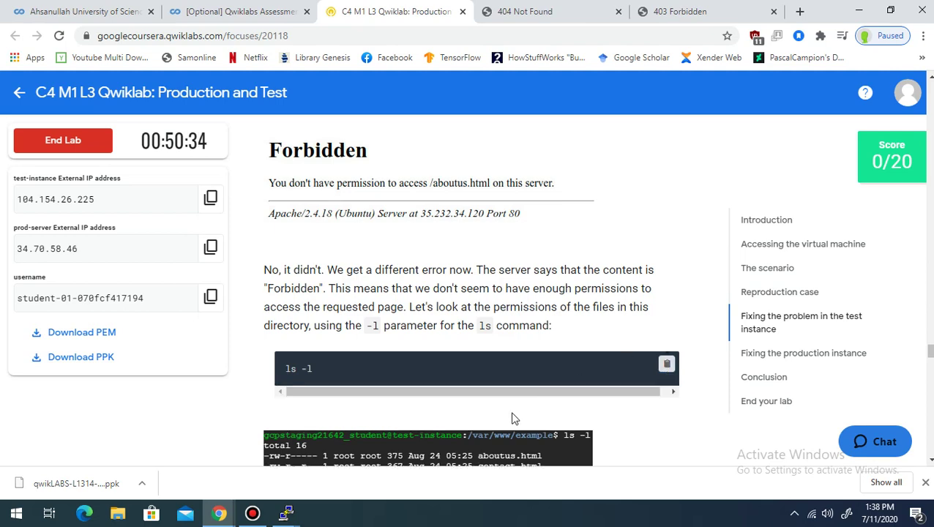
{"action": "mouse_move", "coordinate": [286, 513]}
{"action": "left_click", "coordinate": [344, 442]}
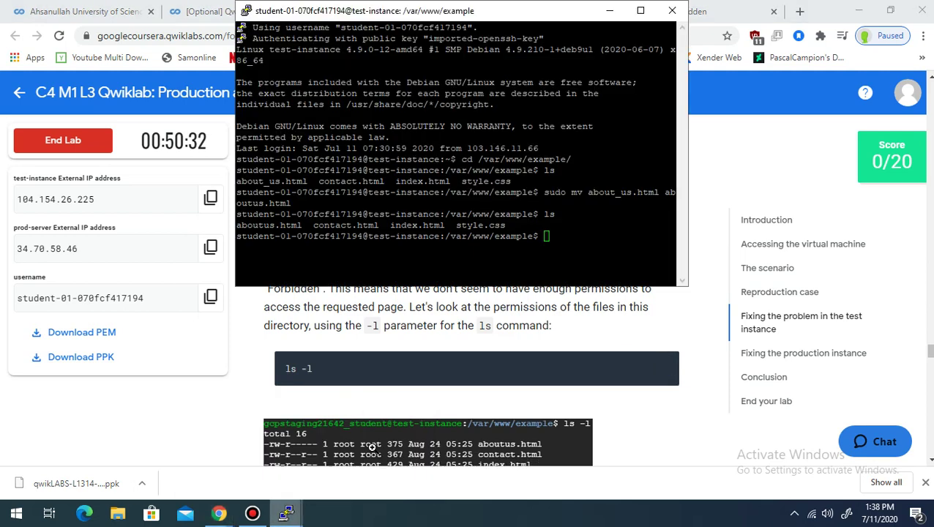
{"action": "right_click", "coordinate": [590, 236]}
{"action": "key", "text": "Return"}
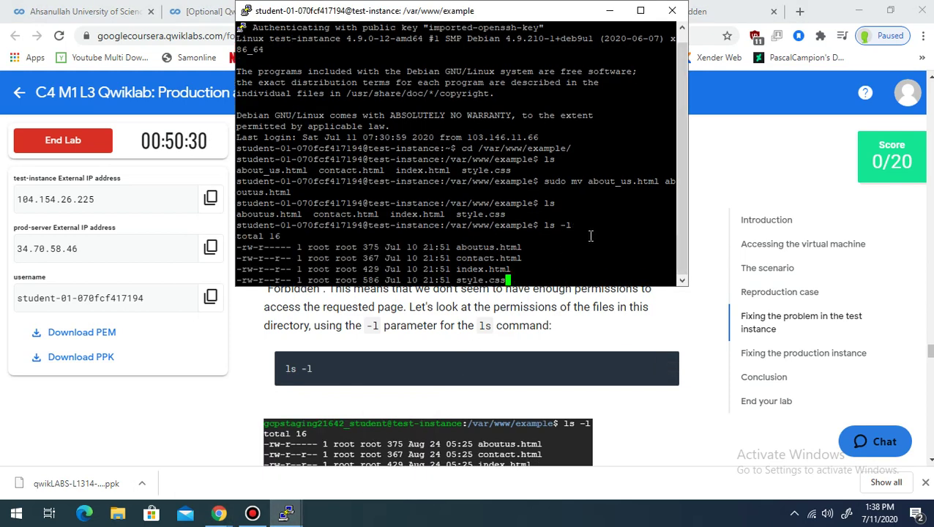
Step: Give other users read permission on aboutus.html in test-instance by running the lab's command sudo chmod o+r aboutus.html
{"action": "scroll", "coordinate": [557, 410], "scroll_direction": "down", "scroll_amount": 1}
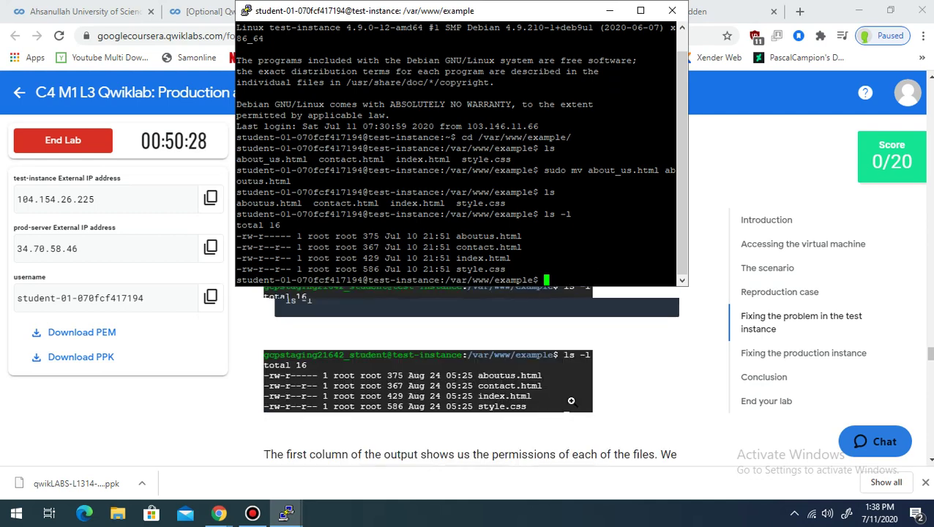
{"action": "scroll", "coordinate": [556, 406], "scroll_direction": "down", "scroll_amount": 1}
{"action": "scroll", "coordinate": [523, 390], "scroll_direction": "down", "scroll_amount": 1}
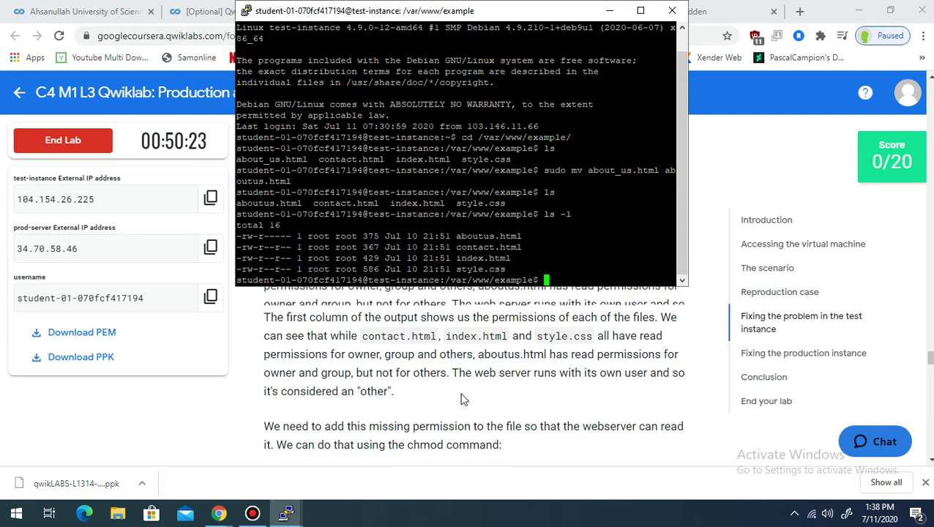
{"action": "scroll", "coordinate": [366, 396], "scroll_direction": "down", "scroll_amount": 1}
{"action": "left_click", "coordinate": [667, 419]}
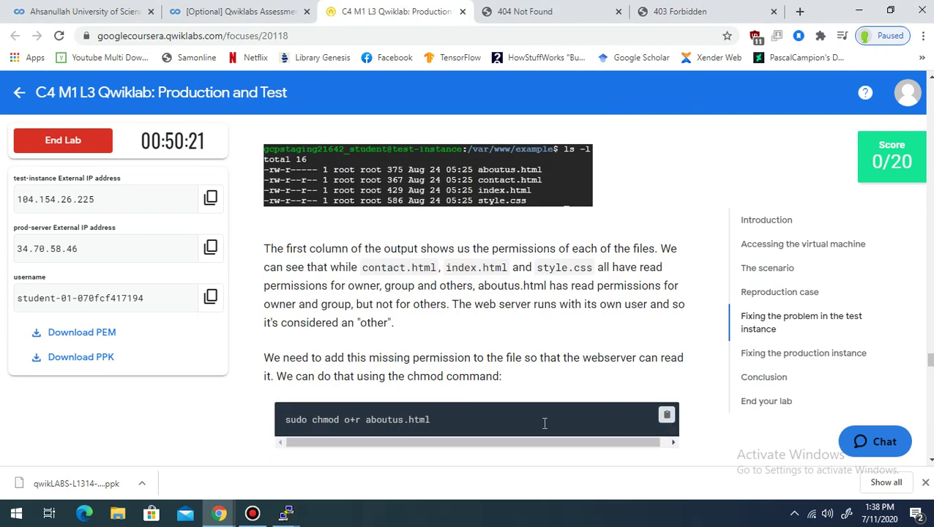
{"action": "mouse_move", "coordinate": [287, 513]}
{"action": "left_click", "coordinate": [341, 480]}
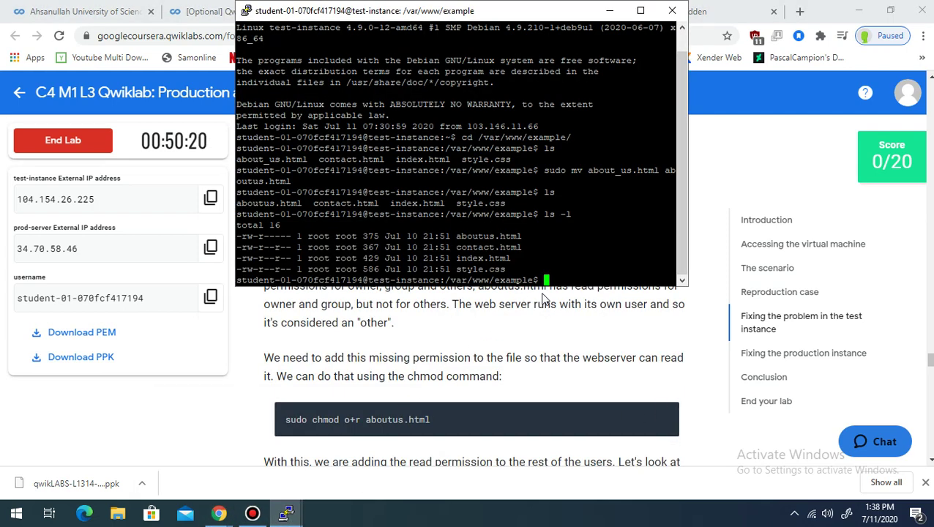
{"action": "right_click", "coordinate": [575, 279]}
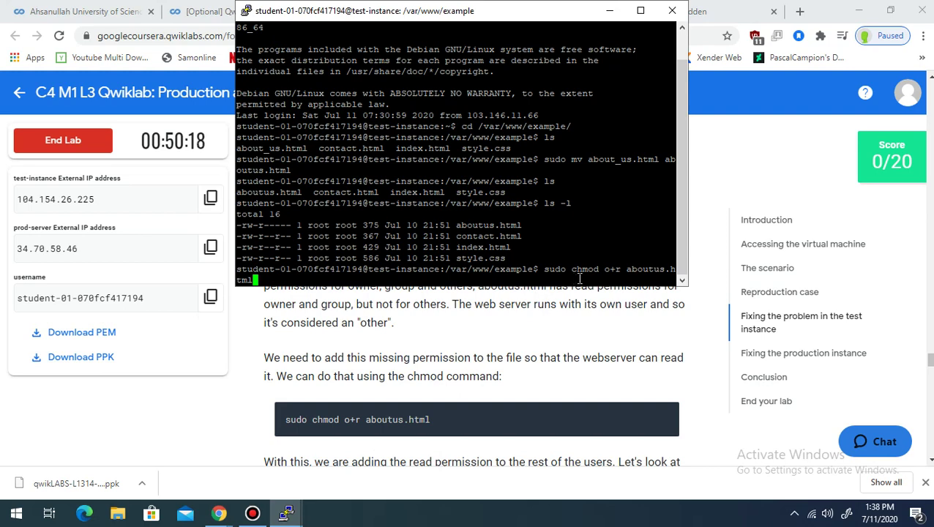
{"action": "key", "text": "Return"}
Step: Copy the lab's second ls -l command and return to the test-instance terminal to recheck the file permissions
{"action": "scroll", "coordinate": [574, 398], "scroll_direction": "down", "scroll_amount": 2}
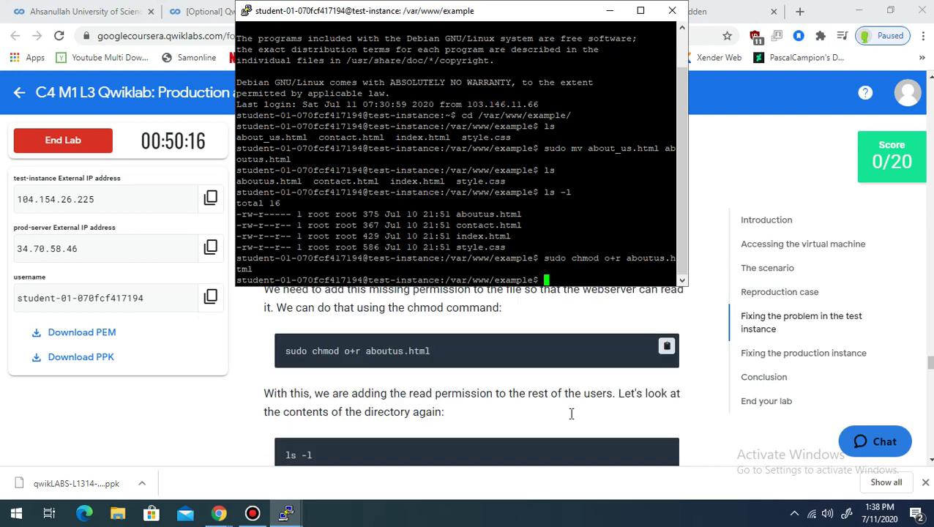
{"action": "left_click", "coordinate": [667, 382]}
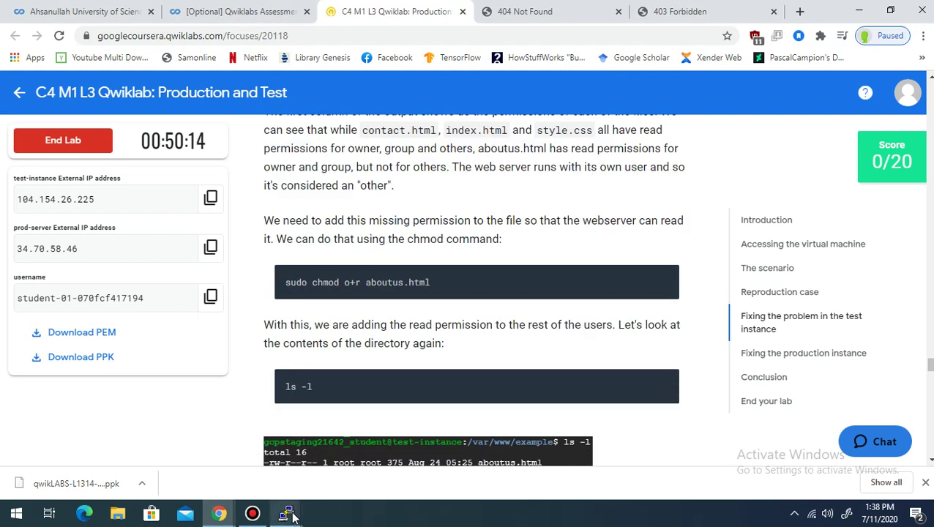
{"action": "mouse_move", "coordinate": [285, 512]}
{"action": "left_click", "coordinate": [404, 417]}
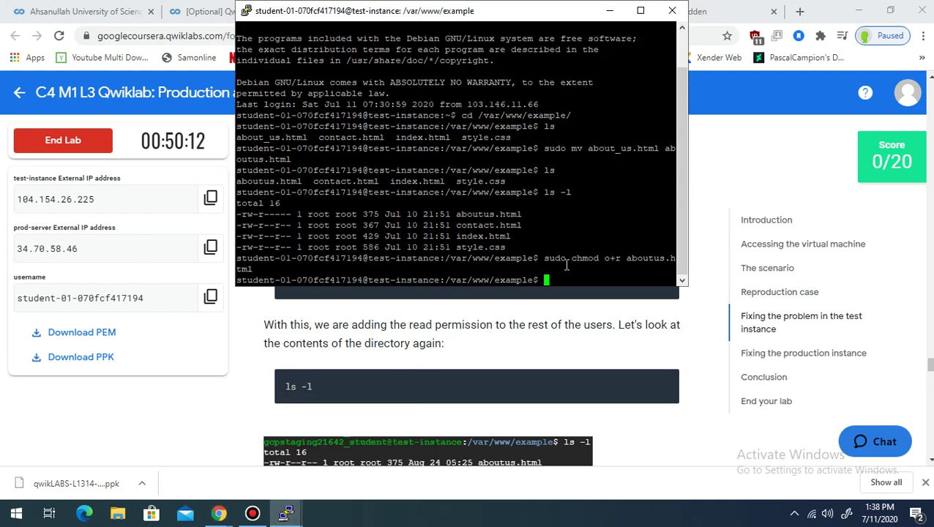